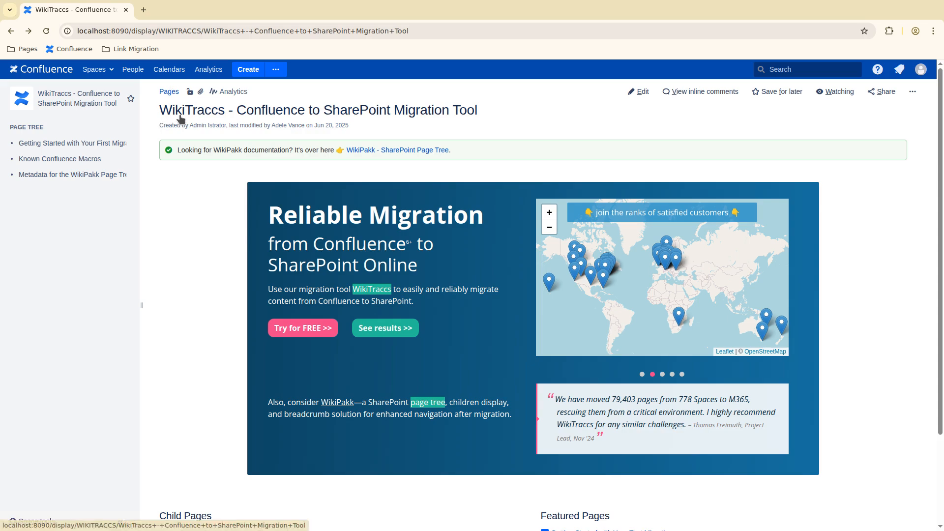
- Compare the space keys in the addresses of the WikiTraccs and WikiPakk pages, following the WikiPakk link and returning to the WikiTraccs page
double_click(177, 32)
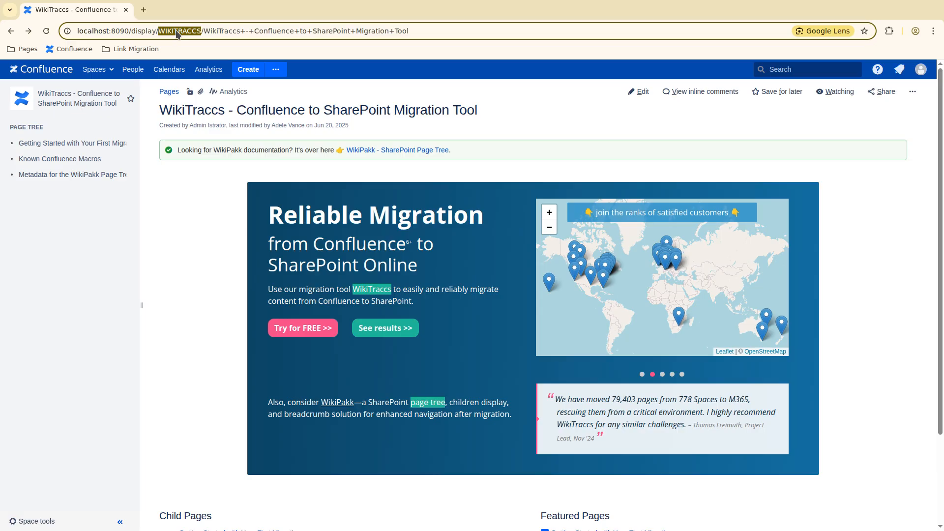
left_click(360, 151)
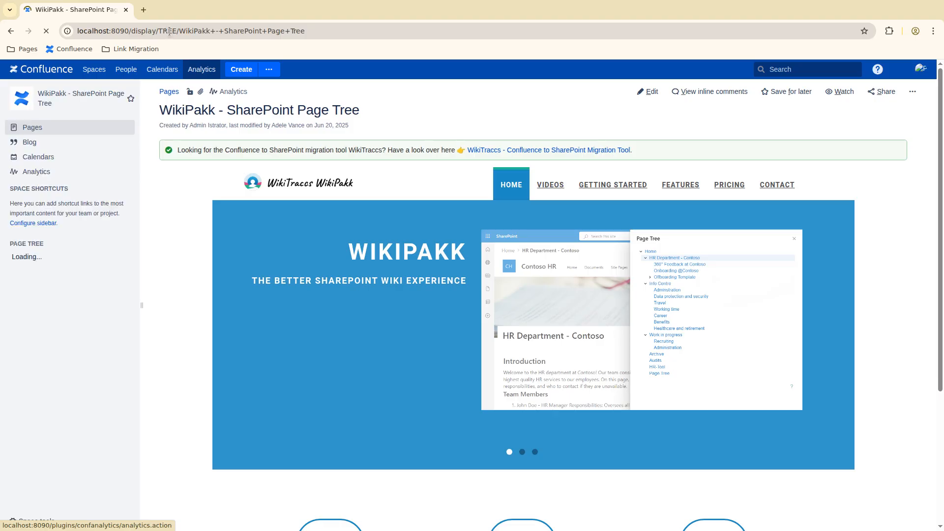
double_click(170, 32)
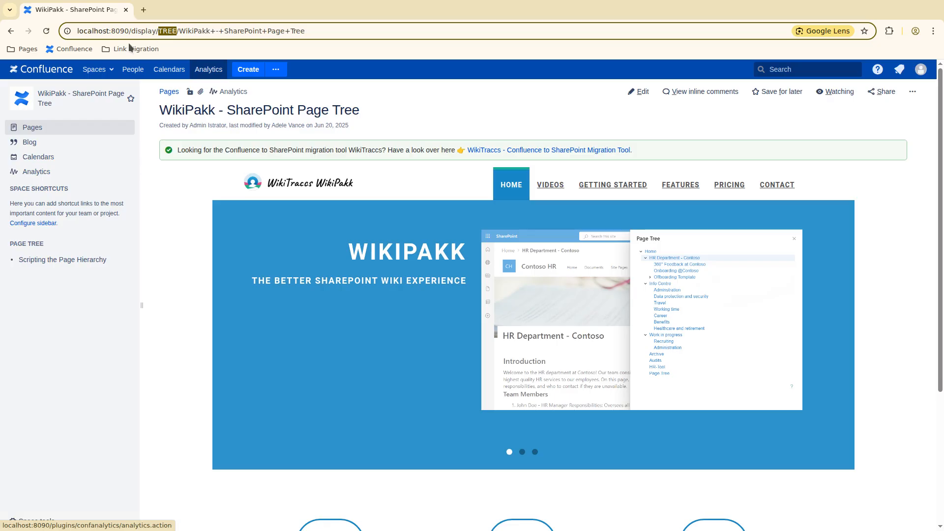
left_click(10, 31)
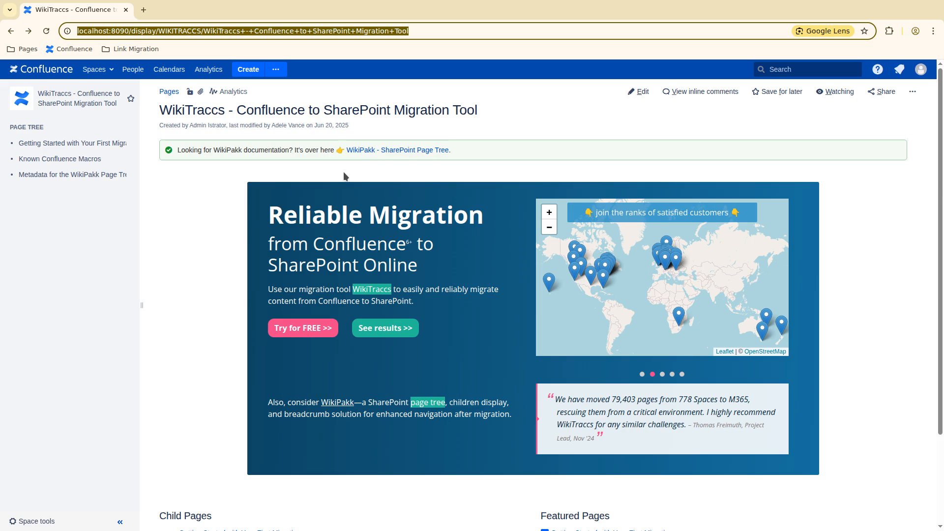
double_click(179, 31)
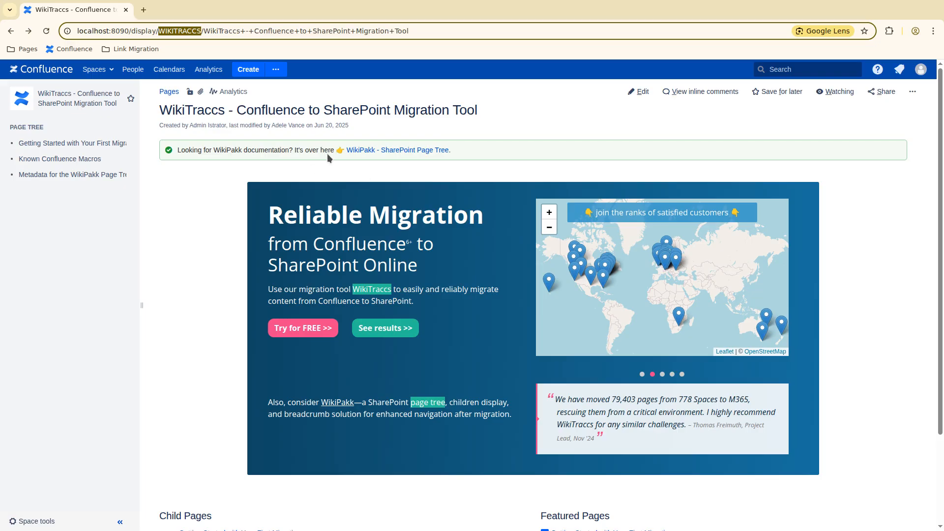
left_click(202, 31)
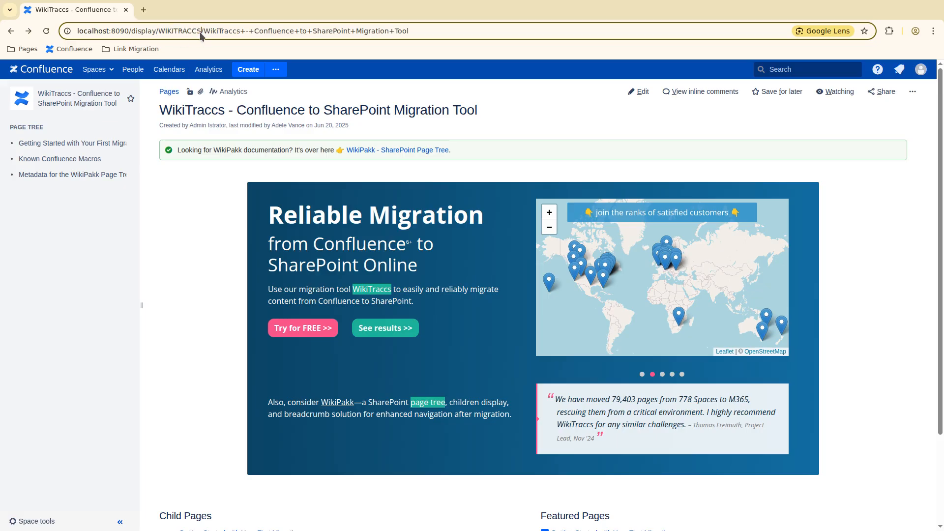
double_click(127, 30)
key("ctrl+c")
key("alt+Tab")
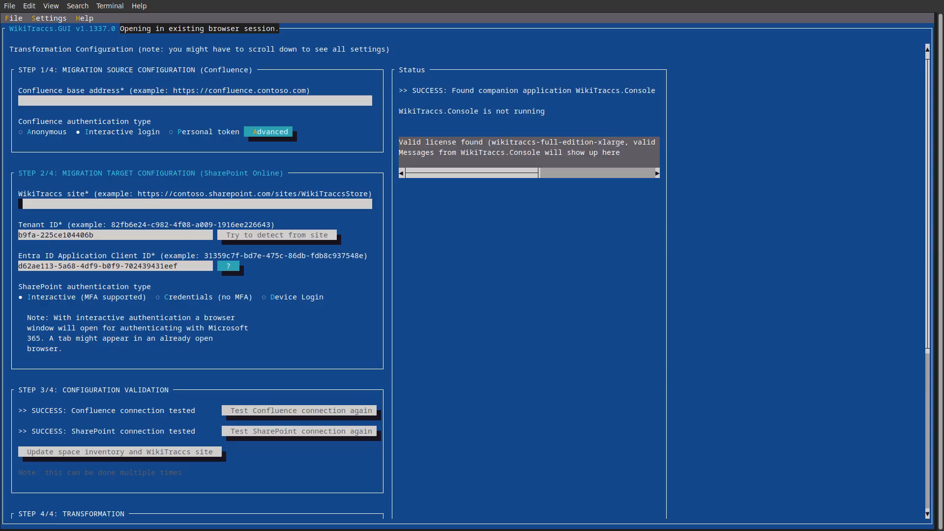
left_click(124, 103)
key("ctrl+shift+v")
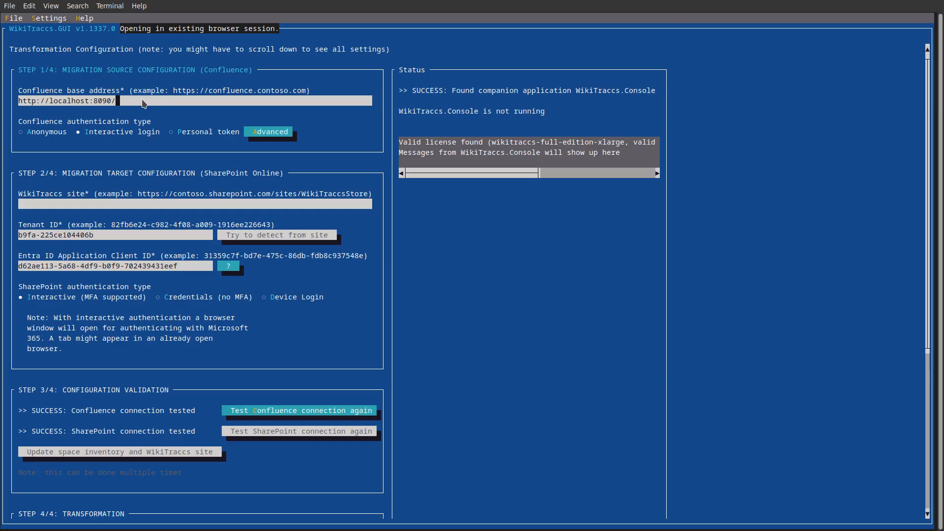
left_click(90, 207)
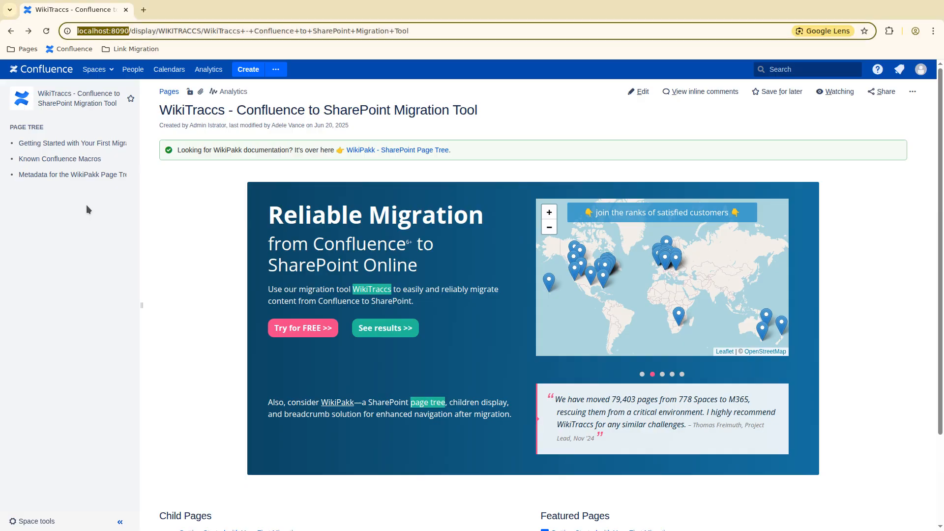
left_click(116, 49)
middle_click(139, 69)
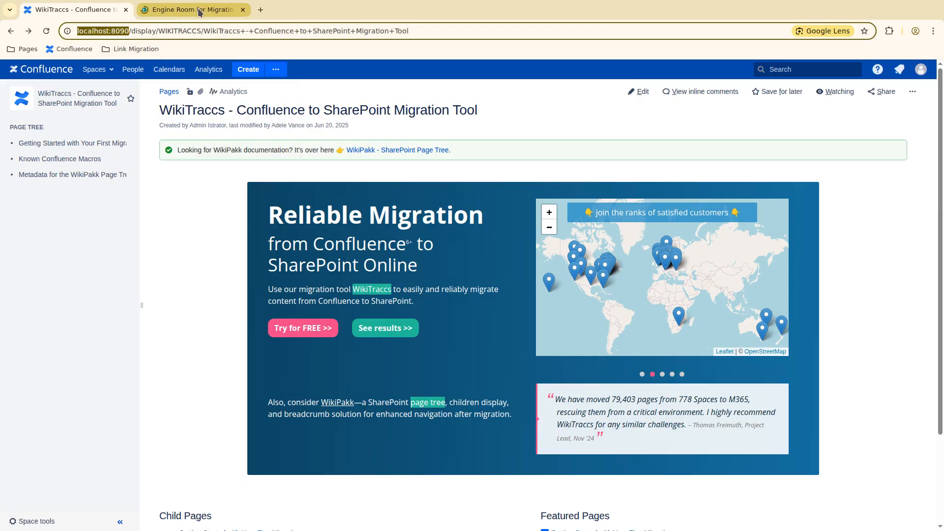
left_click(227, 11)
left_click(316, 32)
key("ctrl+c")
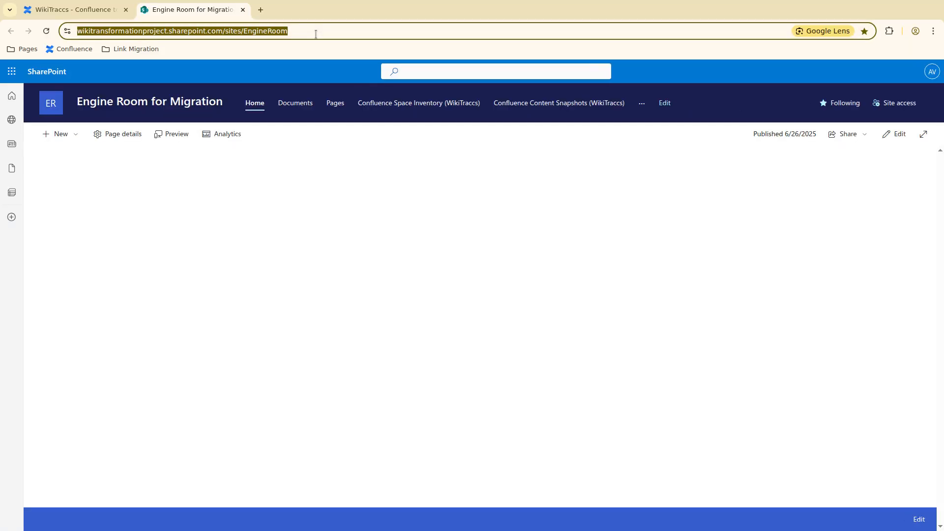
key("alt+Tab")
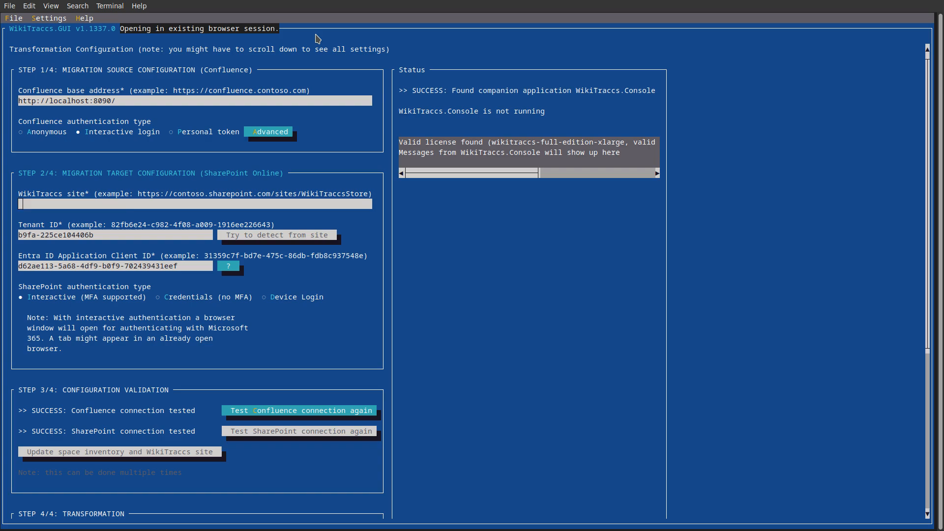
key("ctrl+v")
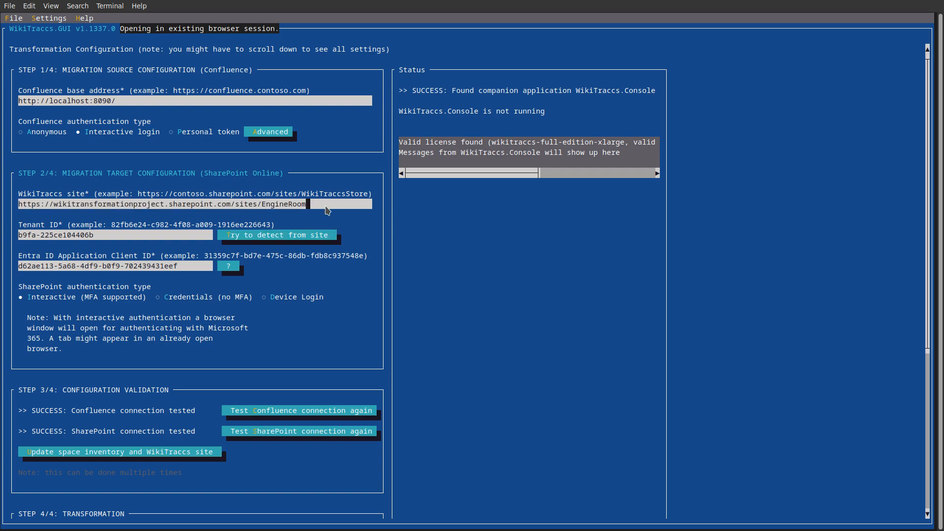
- Update the space inventory and WikiTraccs site, dismissing both information messages
scroll(638, 344, "down", 7)
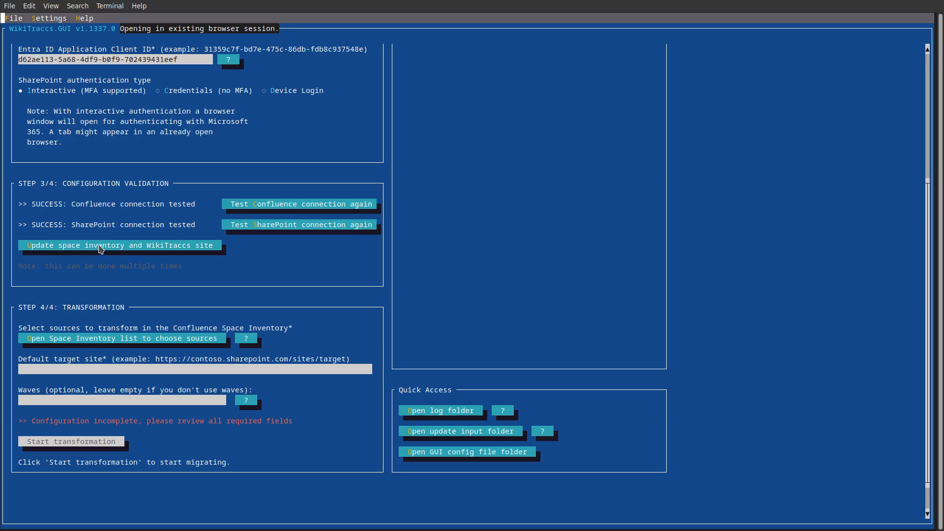
left_click(103, 248)
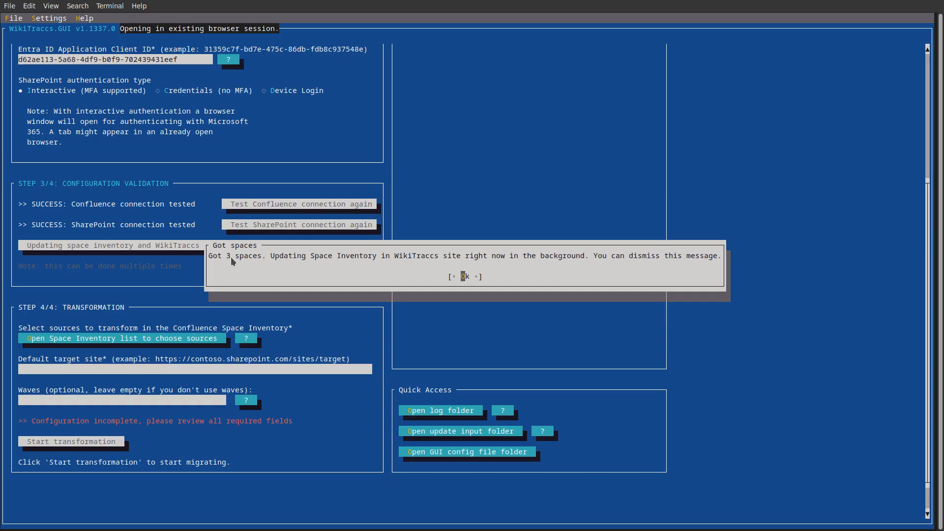
left_click(466, 278)
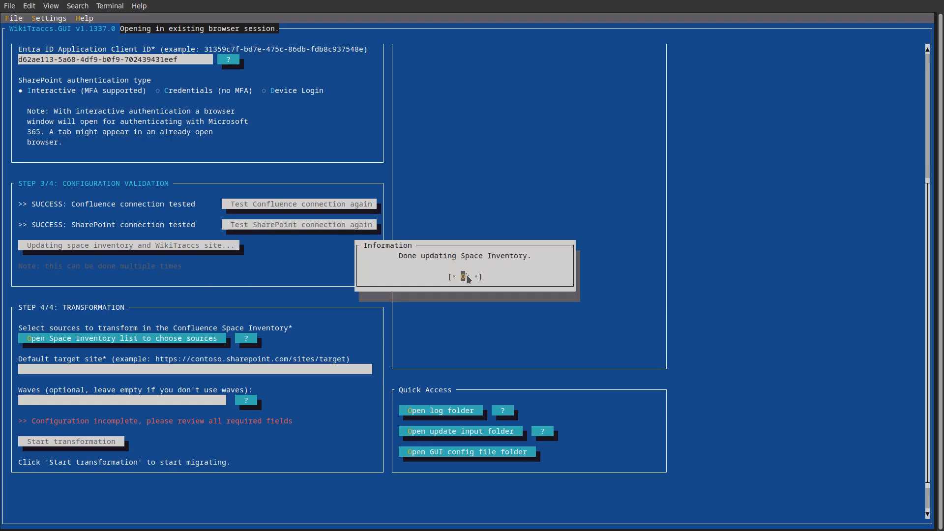
left_click(466, 279)
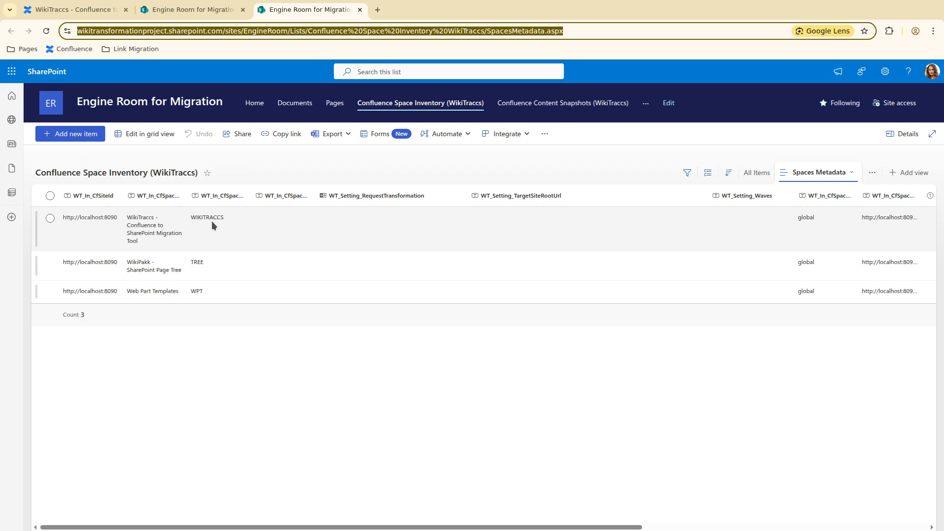
- Edit the Confluence Space Inventory list as a grid and enable WT_Setting_RequestTransformation for the WIKITRACCS space
left_click(139, 135)
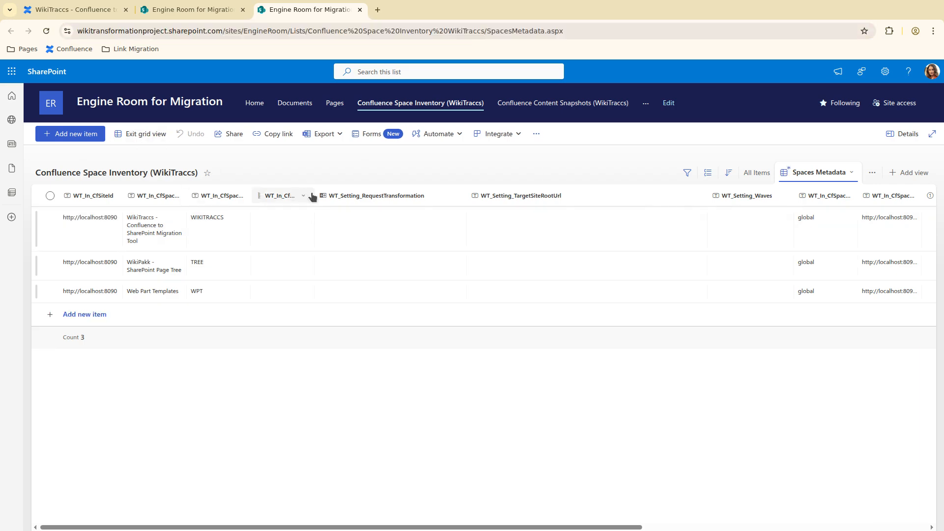
left_click(412, 245)
left_click(389, 218)
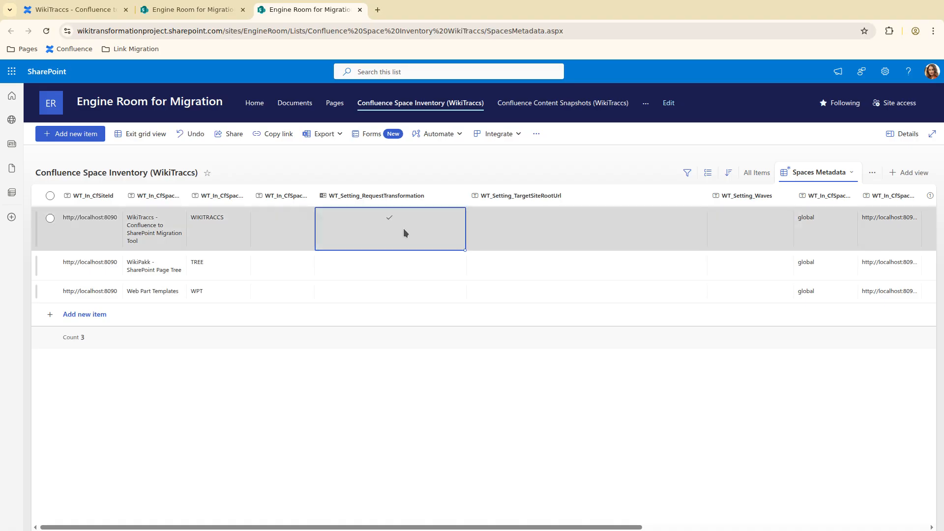
left_click(529, 224)
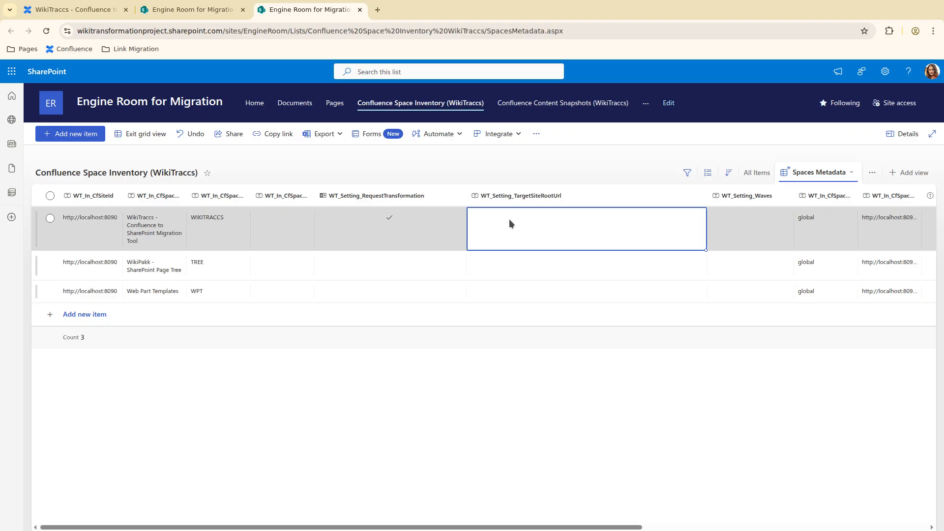
left_click(510, 222)
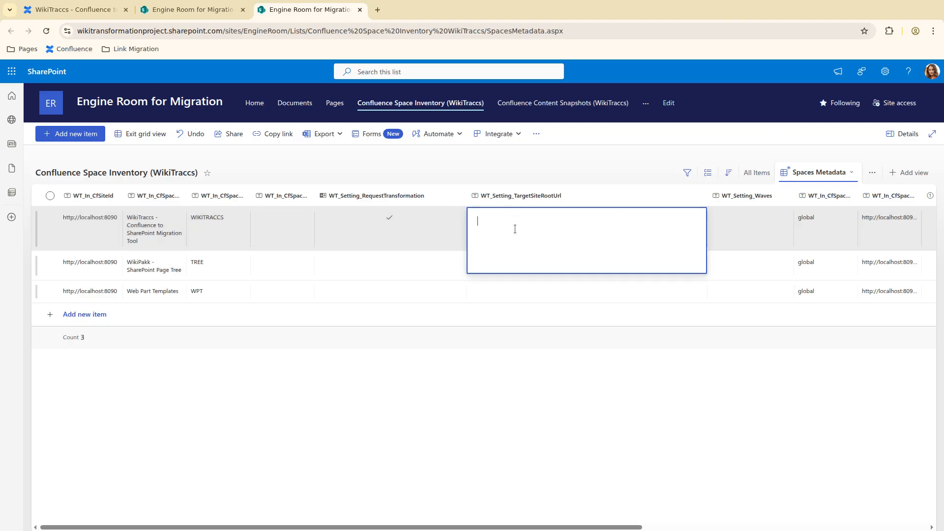
left_click(134, 46)
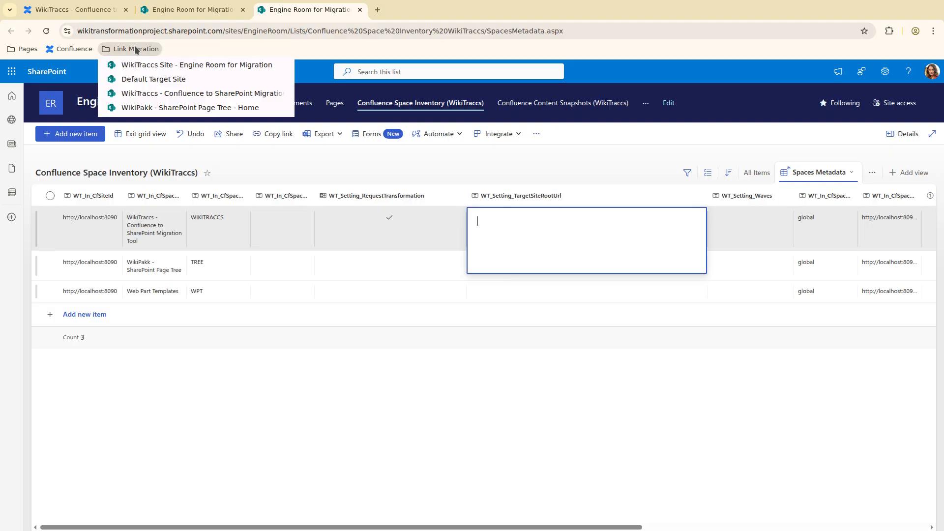
middle_click(134, 93)
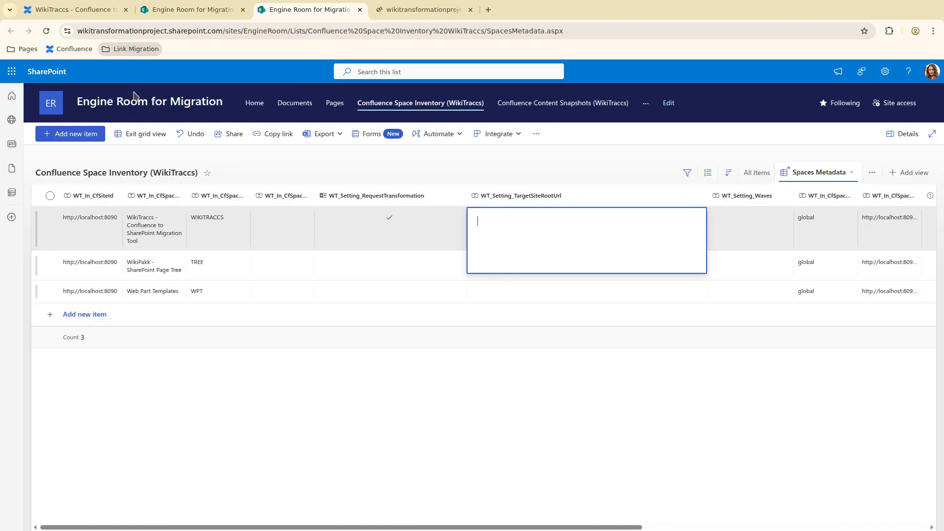
left_click(433, 12)
left_click(347, 29)
key("ctrl+c")
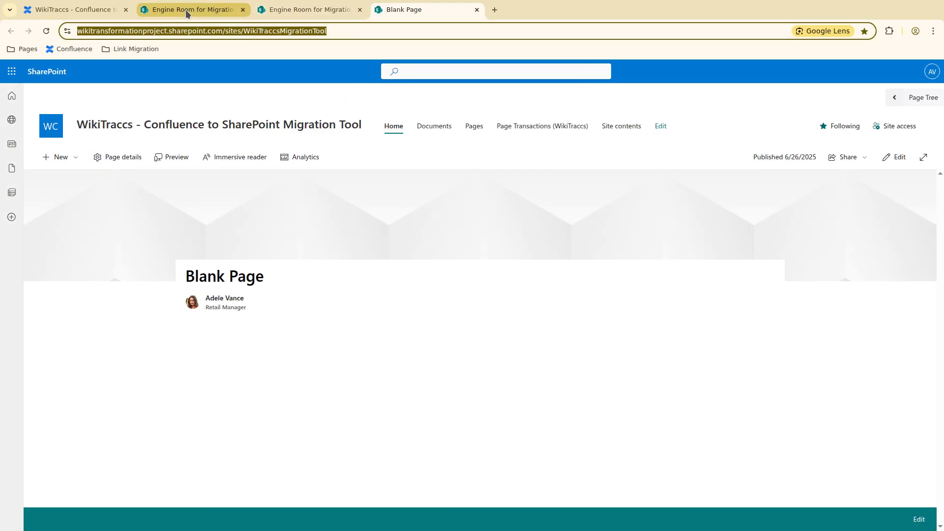
left_click(185, 10)
left_click(300, 14)
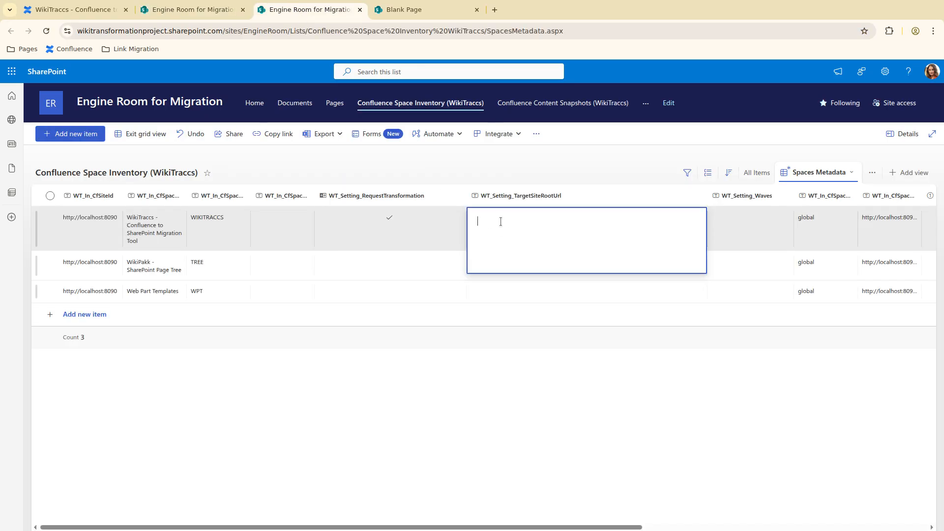
key("ctrl+v")
key("Return")
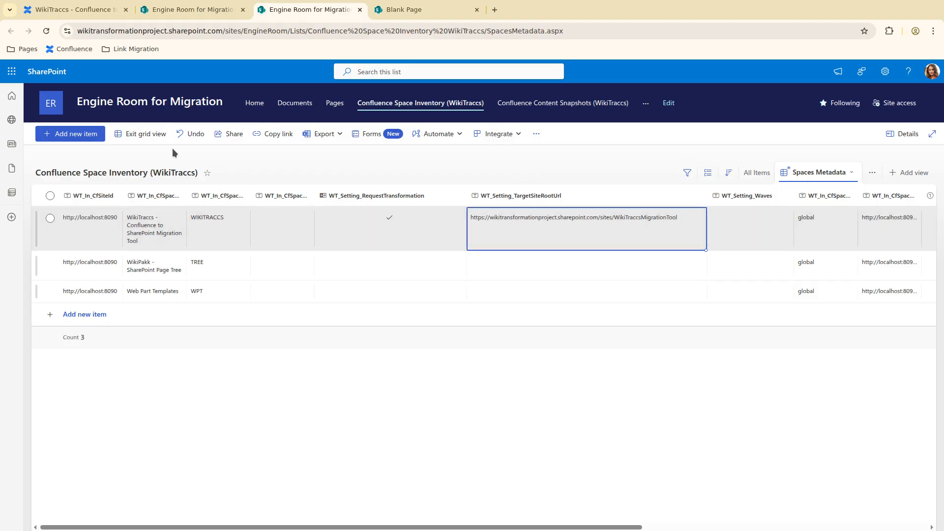
left_click(139, 135)
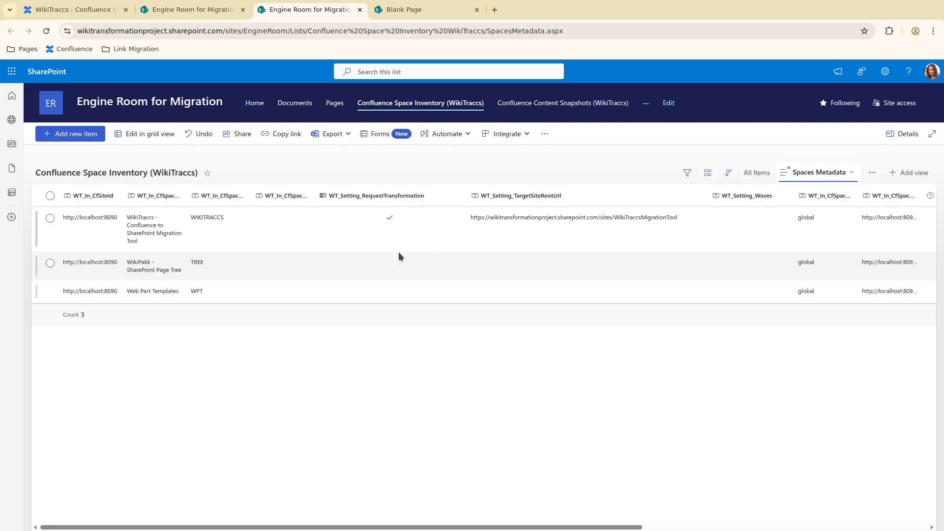
key("alt+Tab")
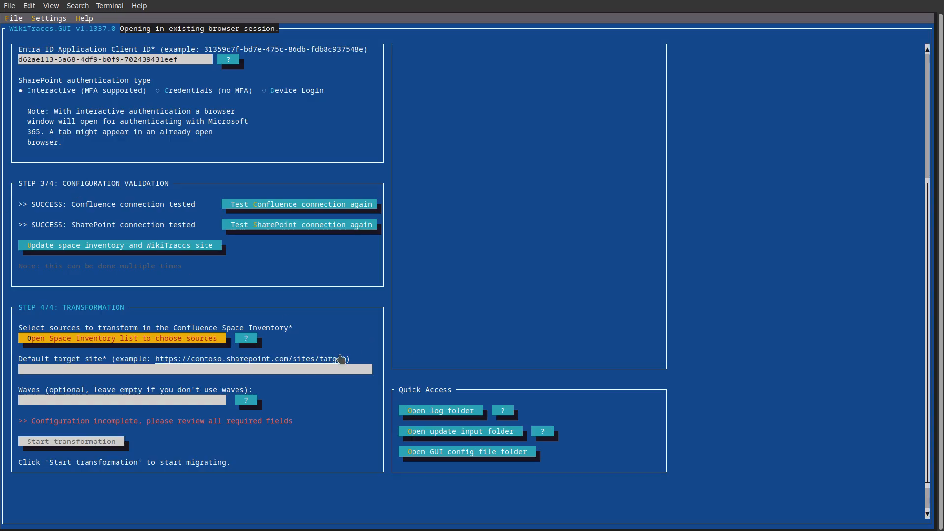
left_click(37, 370)
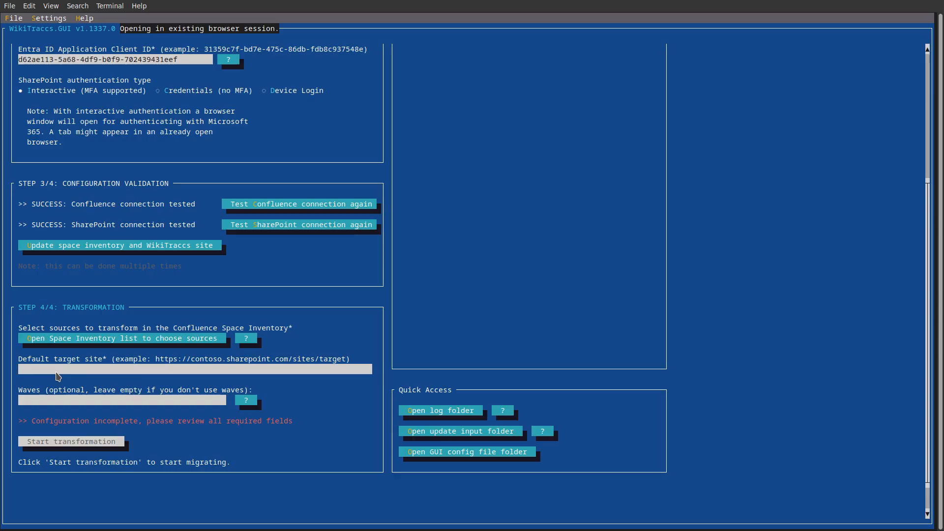
key("alt+Tab")
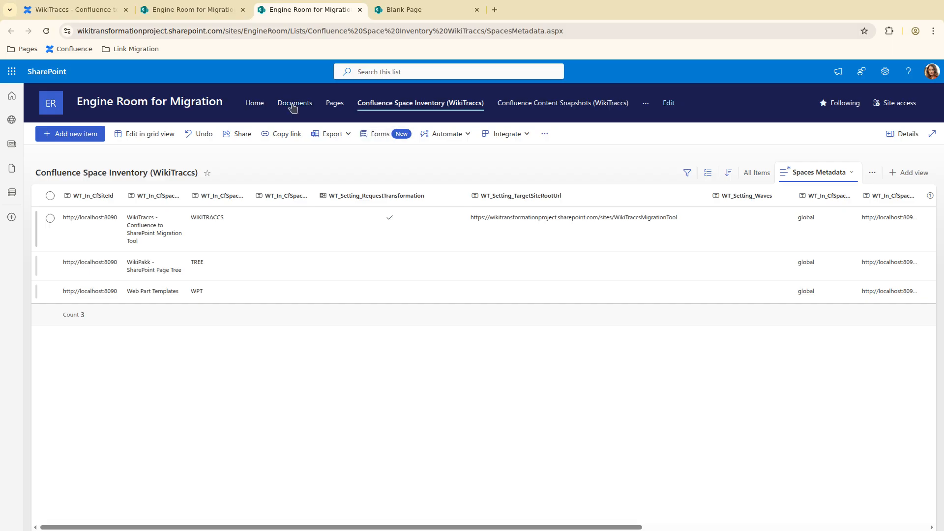
left_click(134, 48)
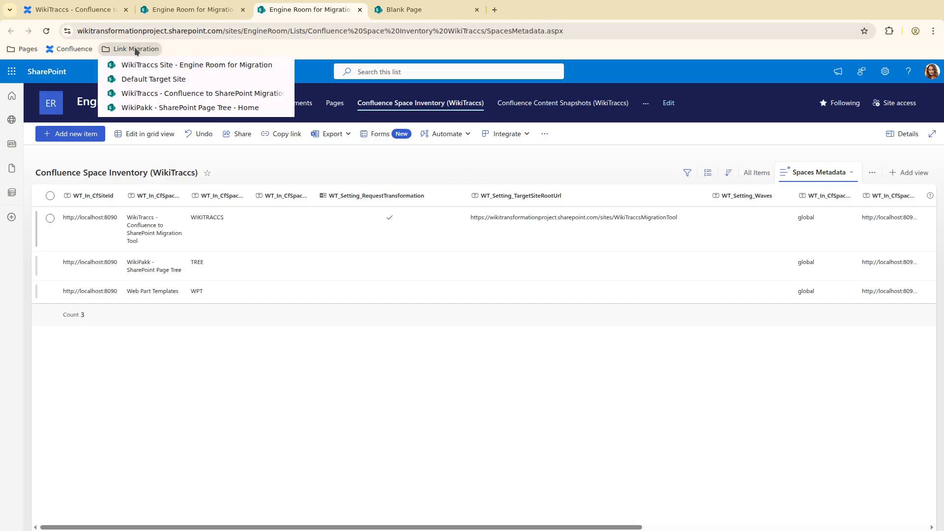
middle_click(143, 78)
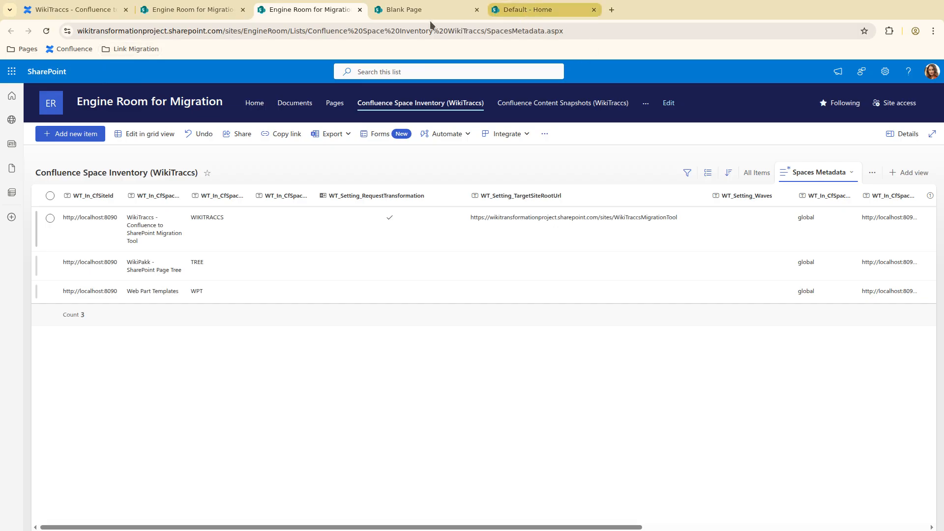
left_click(543, 10)
left_click(276, 29)
key("ctrl+c")
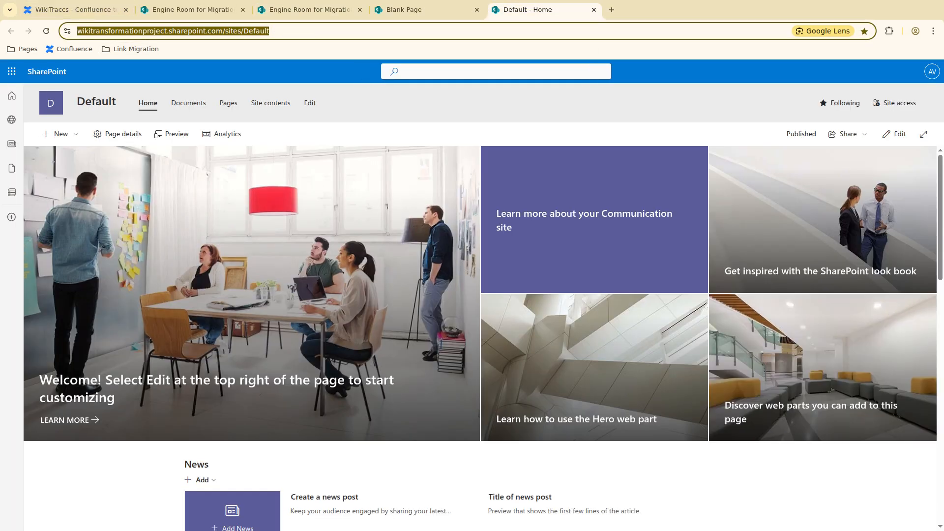
key("alt+Tab")
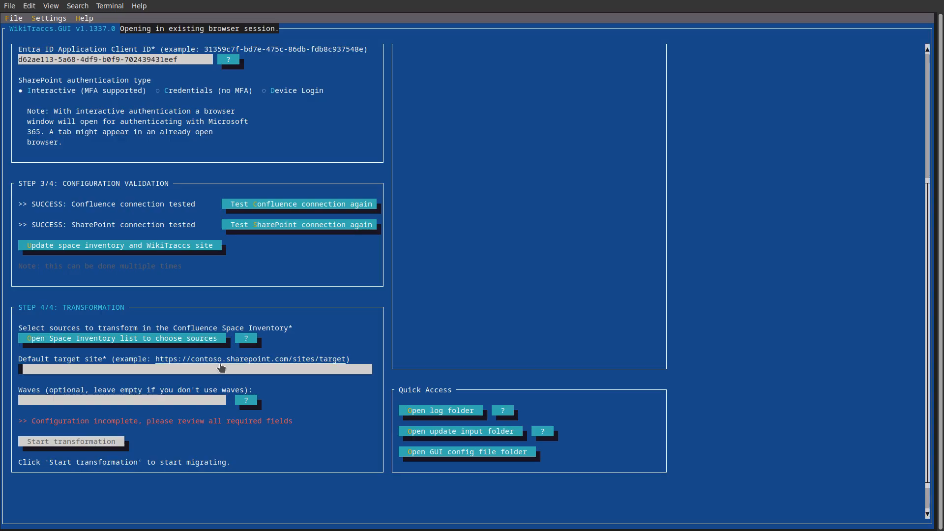
left_click(210, 373)
key("ctrl+shift+v")
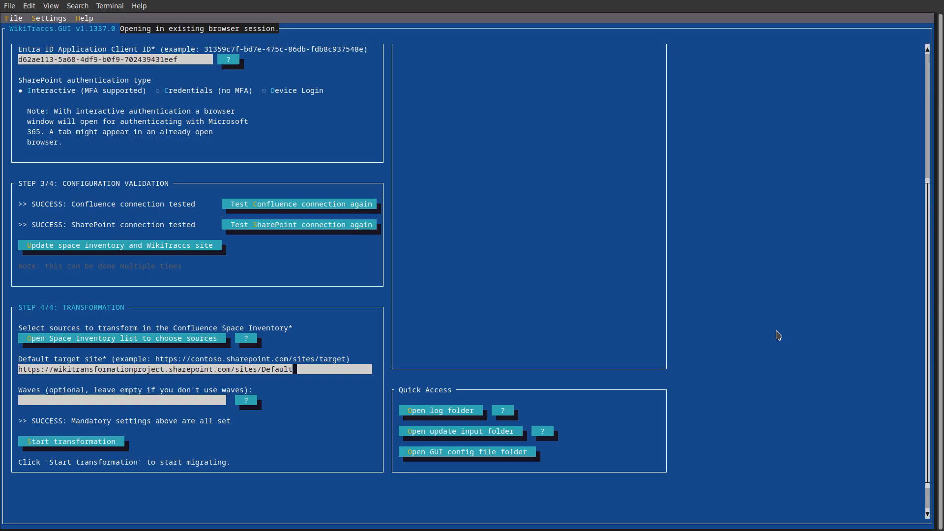
- Start the transformation and authenticate with SharePoint using the signed-in Microsoft account, then return to WikiTraccs
left_click(79, 445)
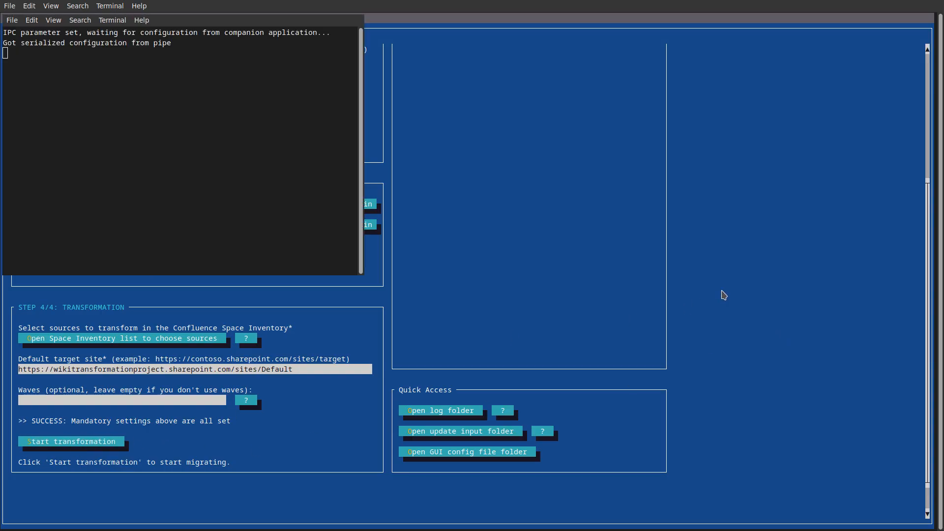
scroll(723, 317, "up", 16)
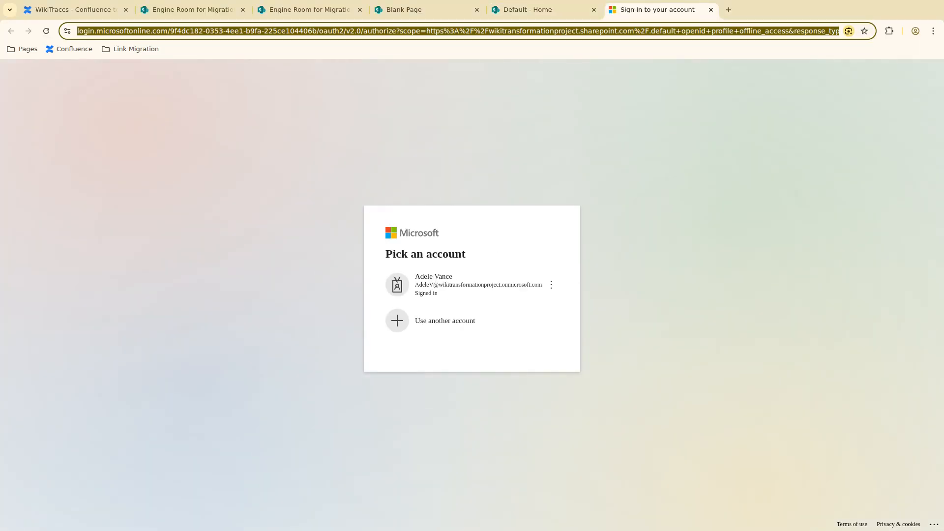
left_click(423, 288)
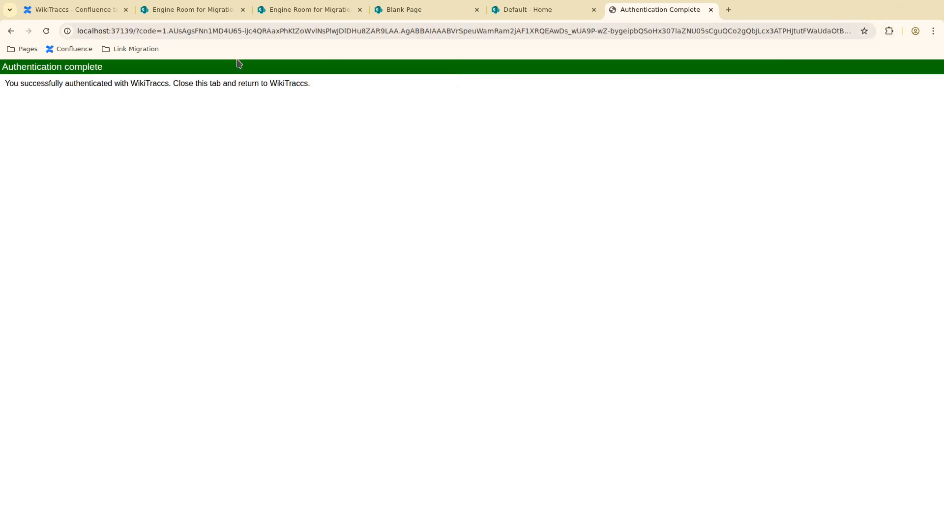
key("alt+Tab")
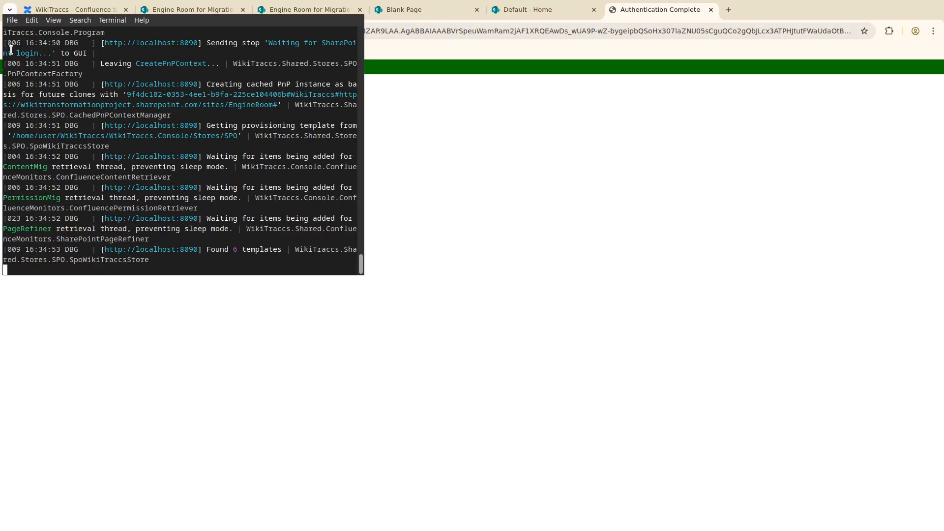
key("alt+Tab")
key("alt+Tab")
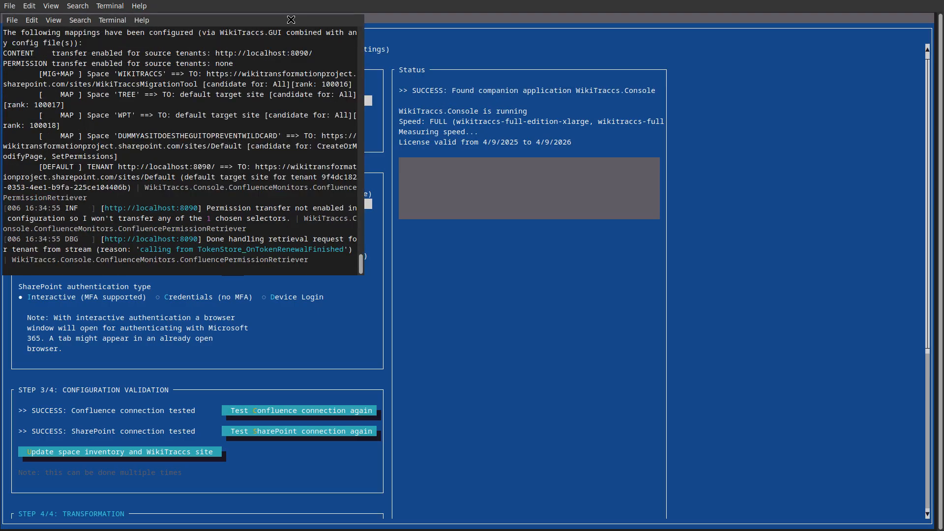
- Move the WikiTraccs.Console window below the migration status and widen it across the screen to monitor the log
left_click_drag(290, 19, 294, 355)
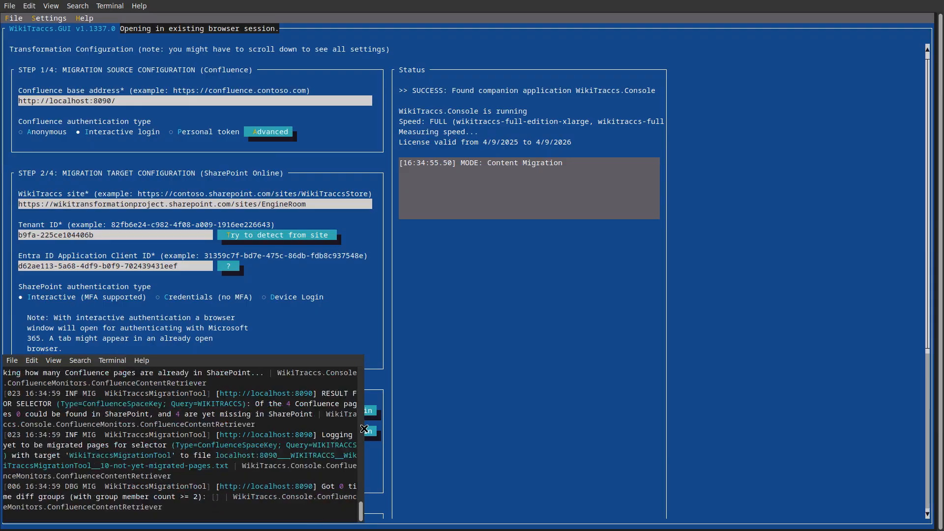
left_click_drag(364, 429, 917, 429)
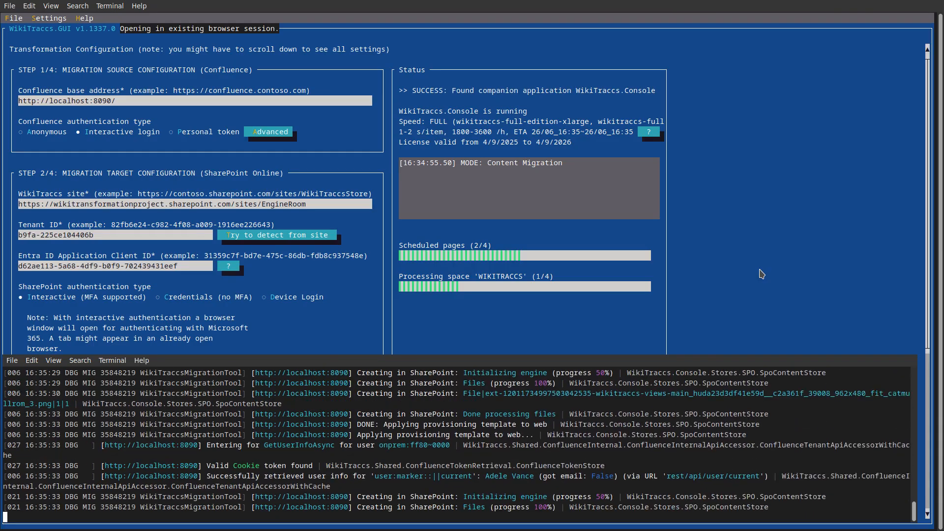
left_click(761, 274)
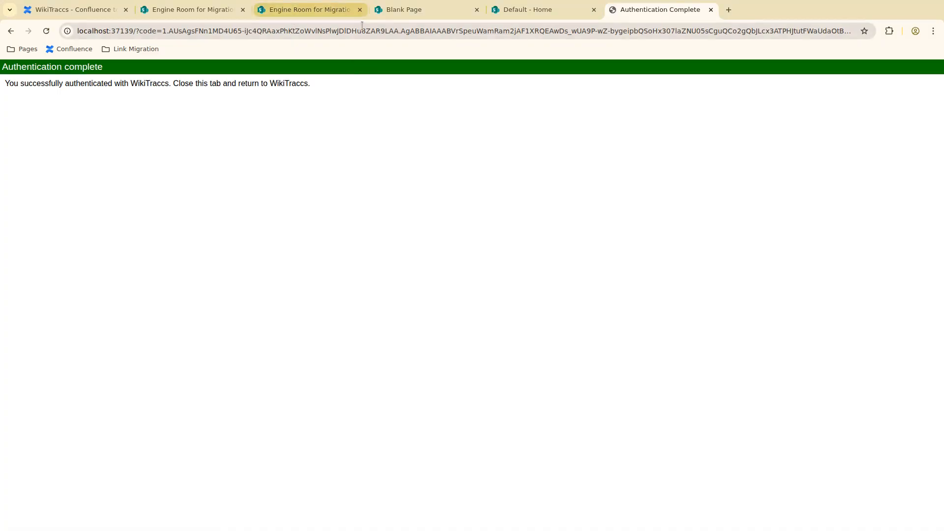
- Switch to the browser and close every tab except the Confluence source page
middle_click(187, 11)
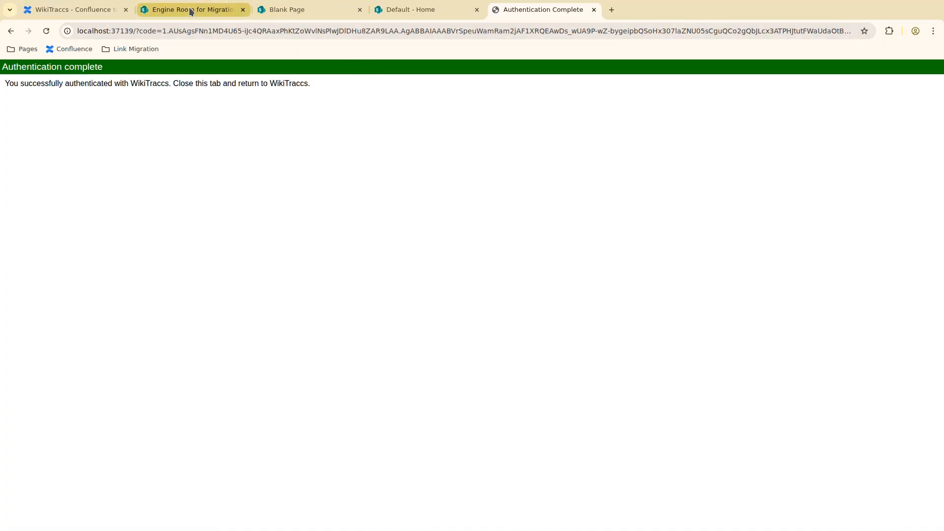
middle_click(191, 11)
middle_click(190, 11)
middle_click(191, 11)
middle_click(190, 11)
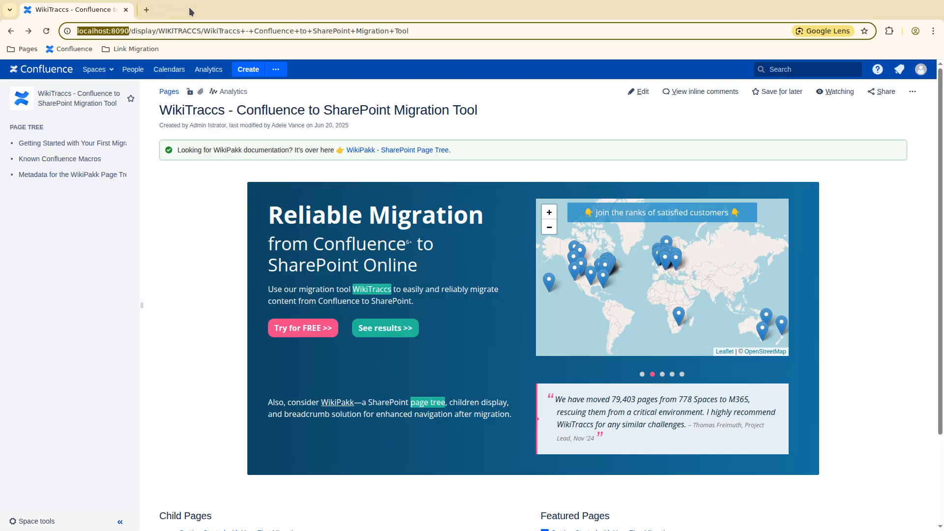
- Open the bookmarked WikiTraccs - Confluence to SharePoint Migration Tool site in a new tab and look over the migrated page
left_click(139, 49)
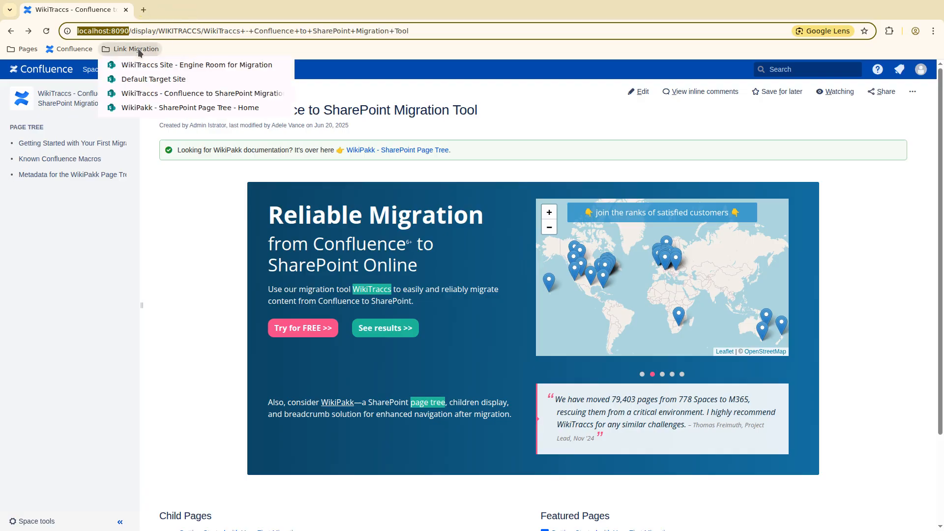
middle_click(150, 96)
left_click(188, 11)
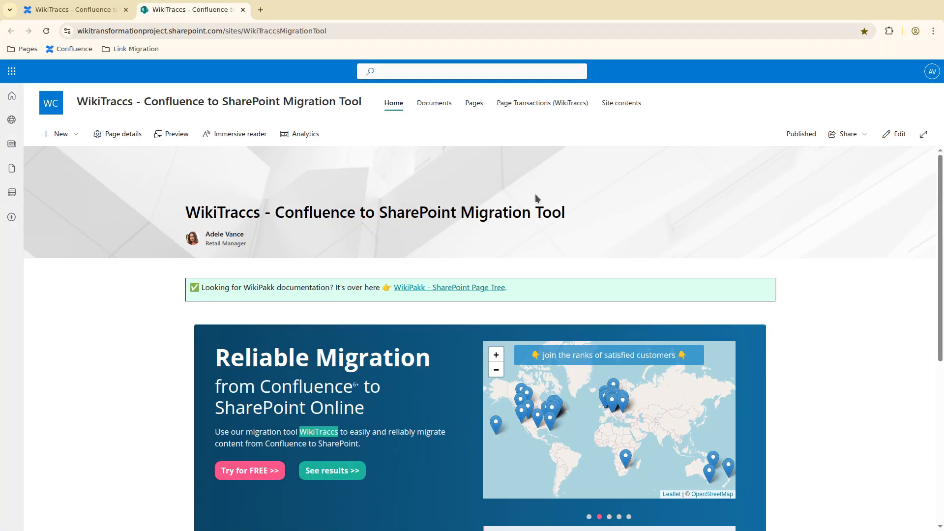
scroll(310, 354, "down", 2)
scroll(310, 353, "down", 5)
scroll(434, 385, "up", 3)
scroll(436, 387, "up", 3)
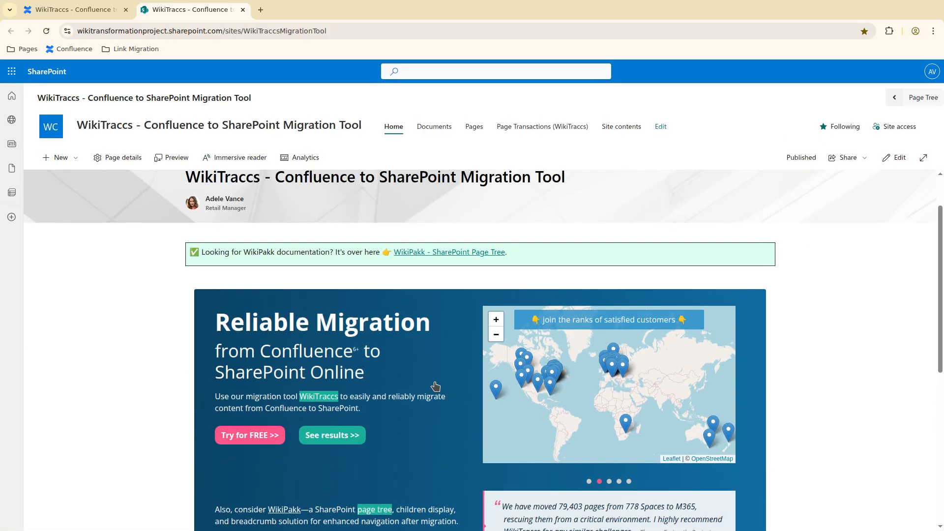
- Follow the WikiPakk - SharePoint Page Tree link on the Confluence page and on the migrated SharePoint page to compare their destinations
left_click(75, 11)
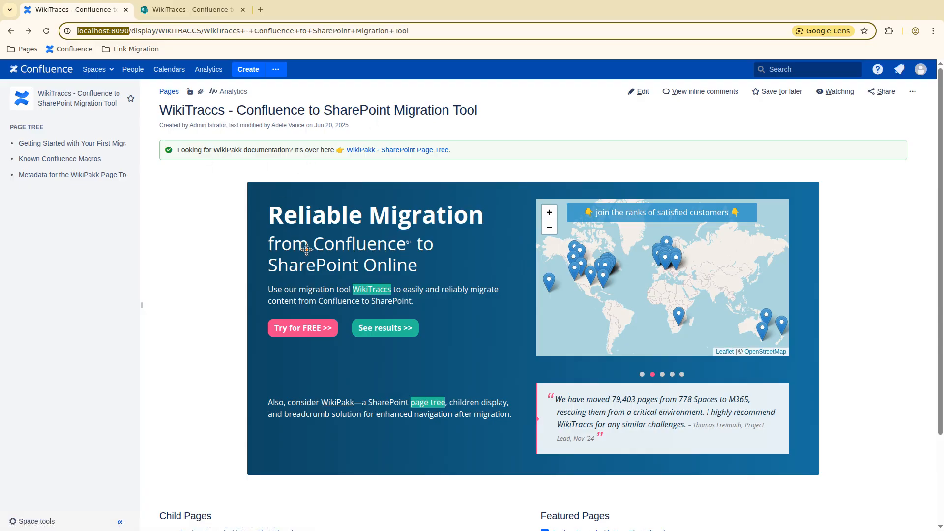
left_click(373, 150)
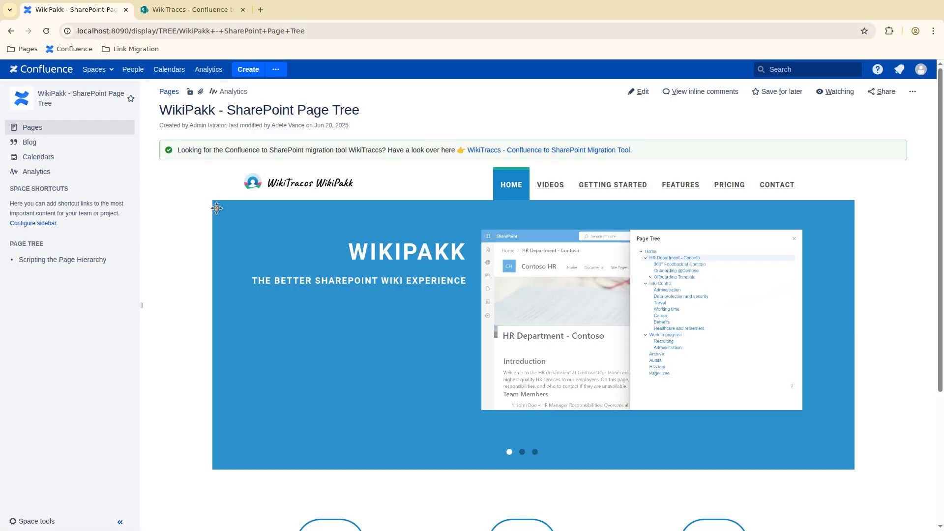
left_click(179, 14)
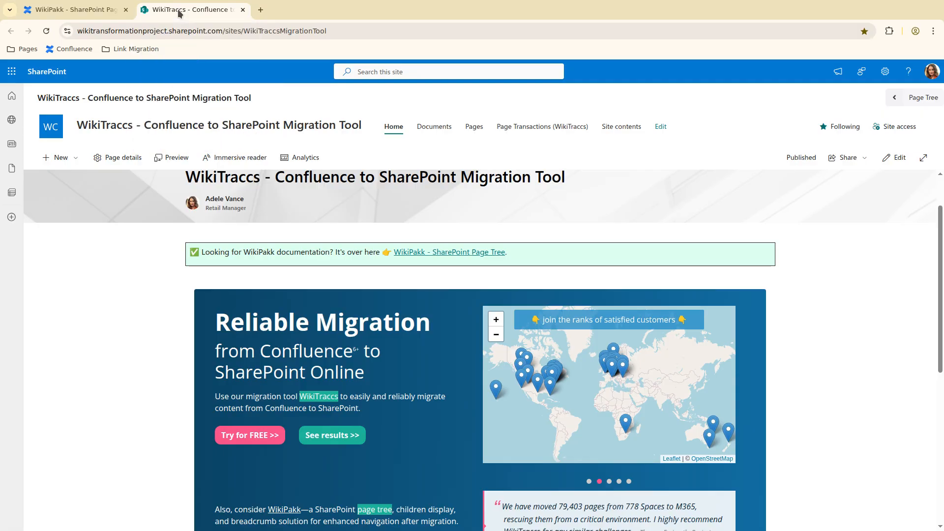
left_click(423, 252)
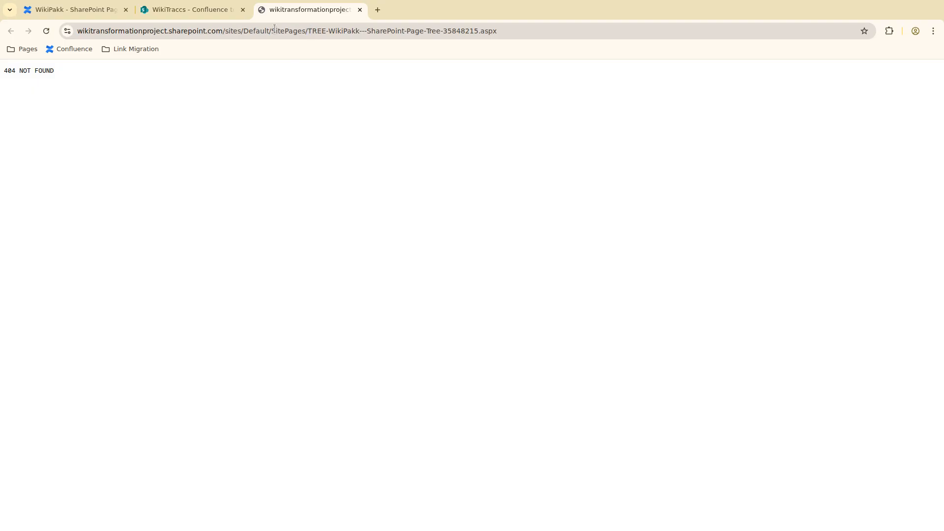
- Examine the site address and the TREE space key in the URL of the linked SharePoint page
double_click(255, 31)
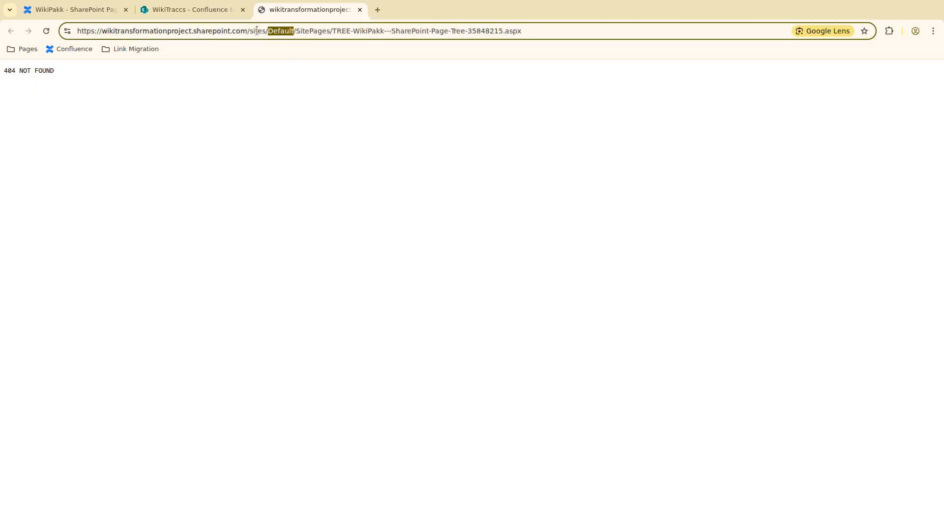
left_click(294, 29)
key("shift+Home")
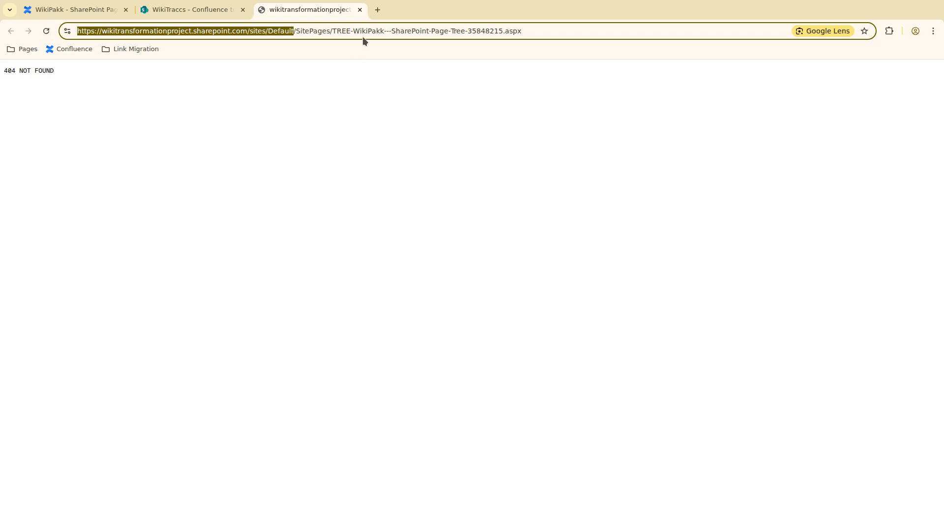
double_click(342, 31)
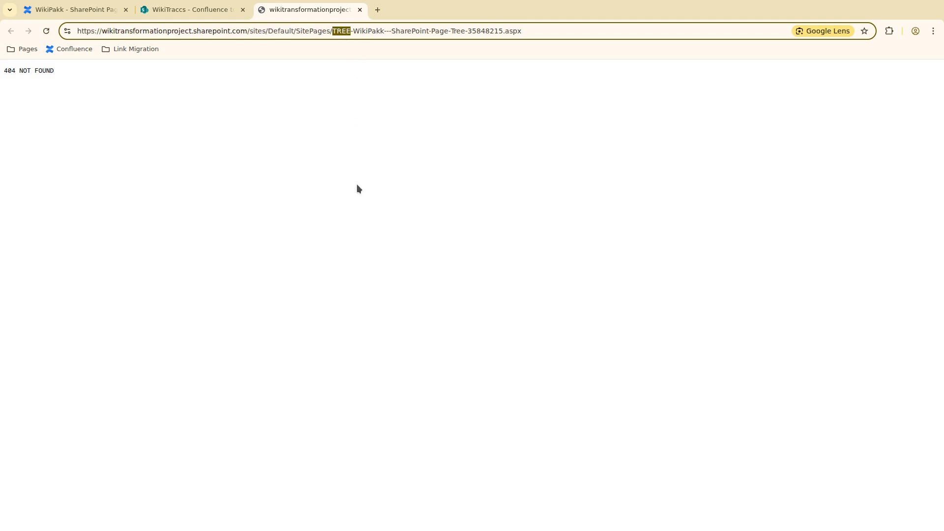
left_click(294, 32)
key("shift+Home")
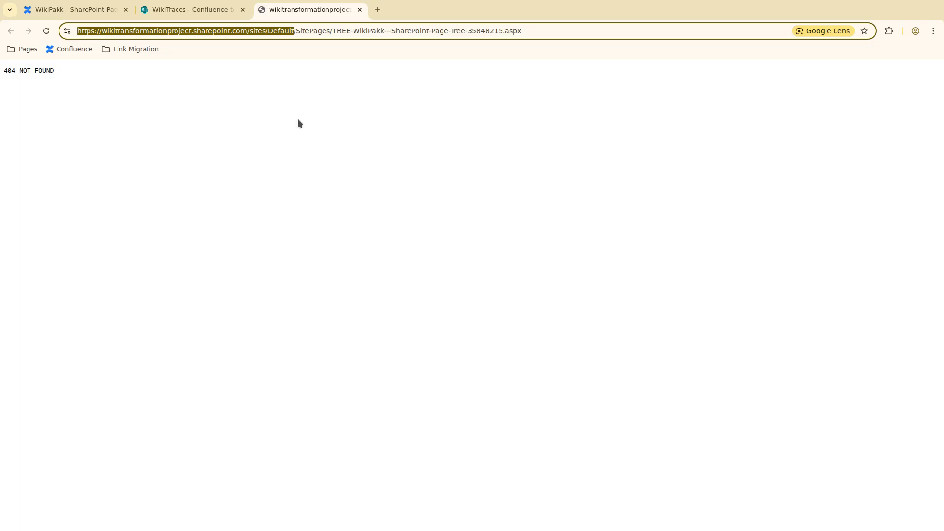
- Open the Confluence Space Inventory (WikiTraccs) list from the bookmarked Engine Room for Migration site in a new tab
left_click(136, 46)
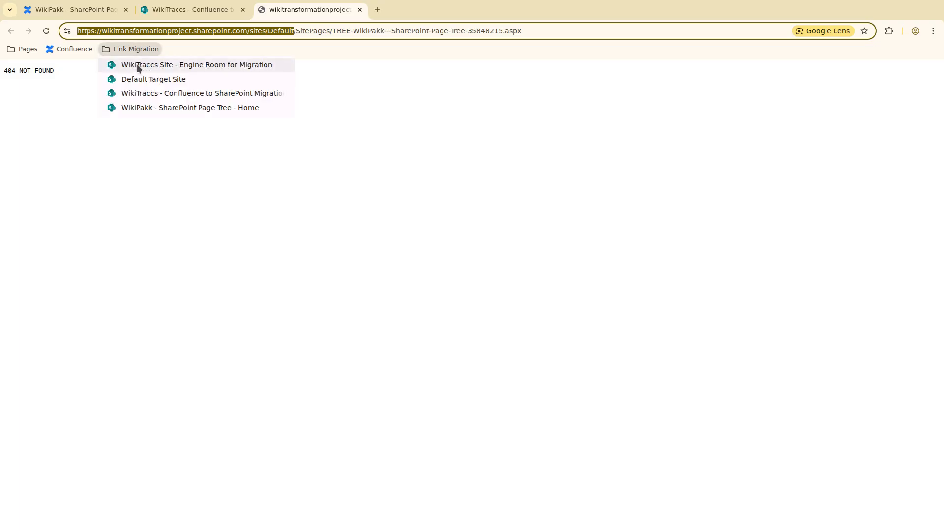
middle_click(138, 64)
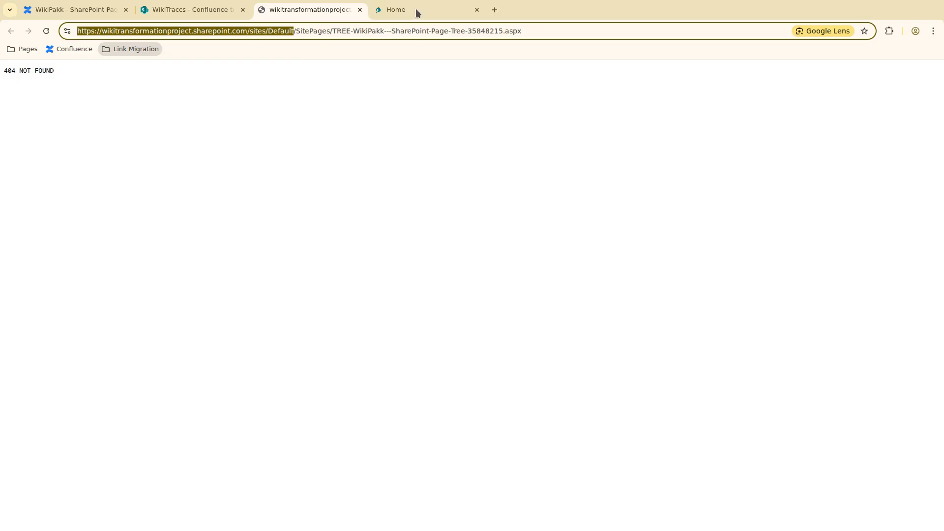
left_click(432, 10)
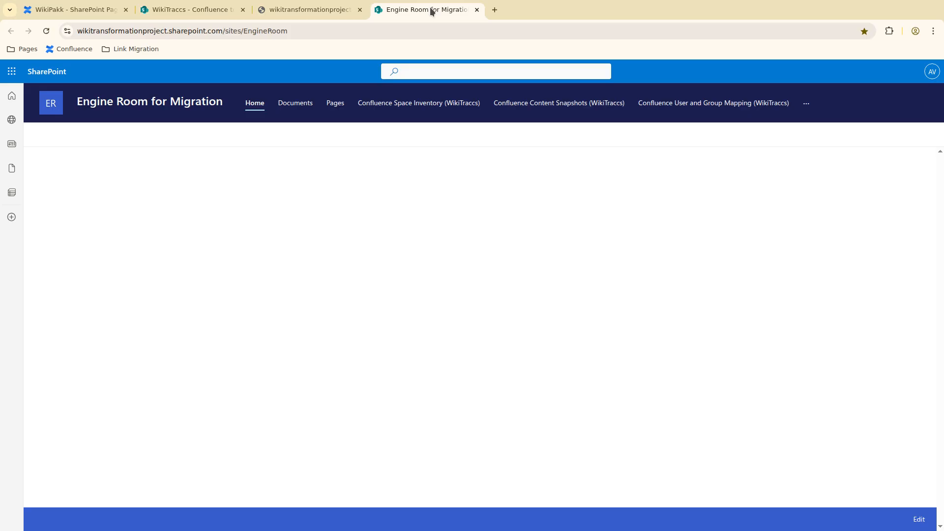
left_click(400, 103)
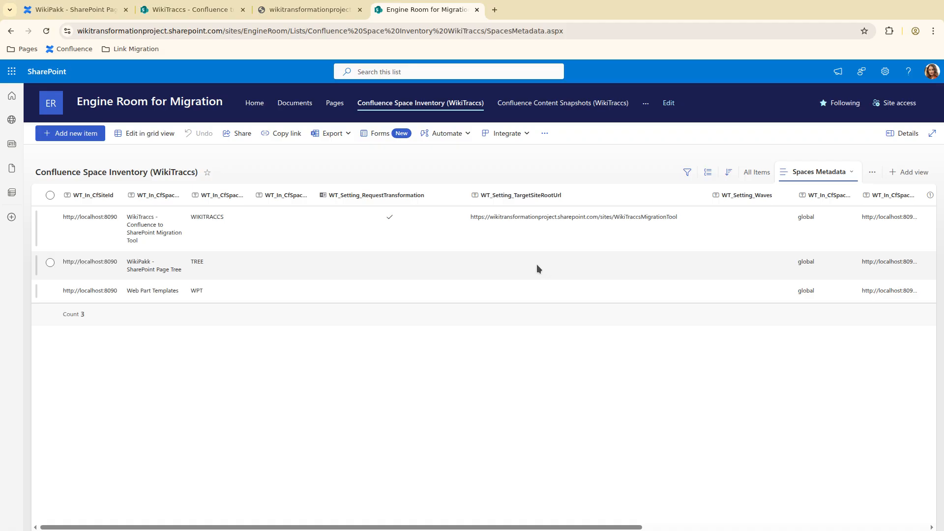
- Switch to WikiTraccs.GUI and check the default target site address in the transformation settings
key("alt+Tab")
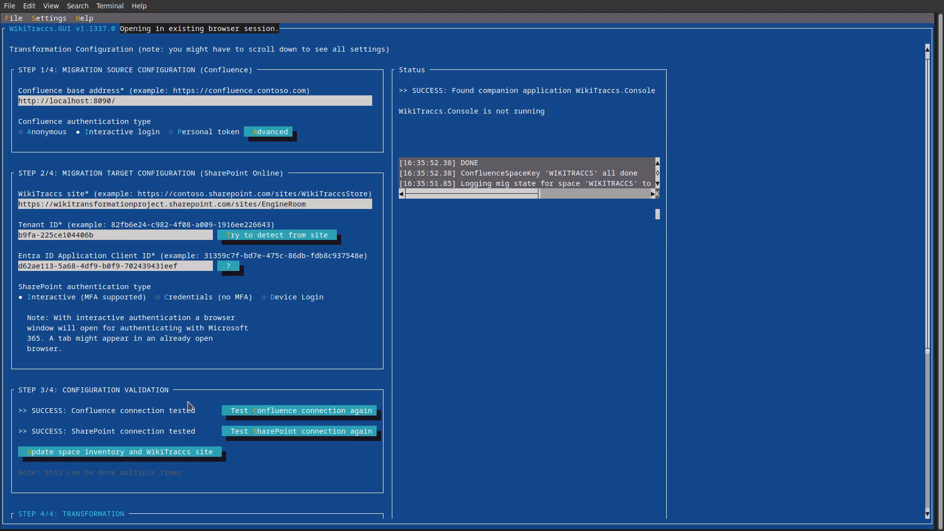
scroll(818, 361, "down", 5)
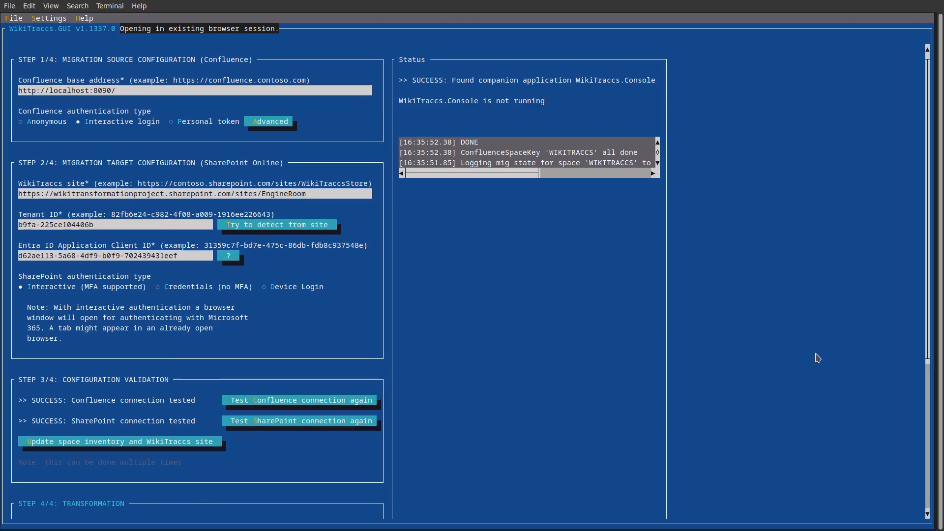
scroll(815, 356, "down", 1)
left_click(305, 400)
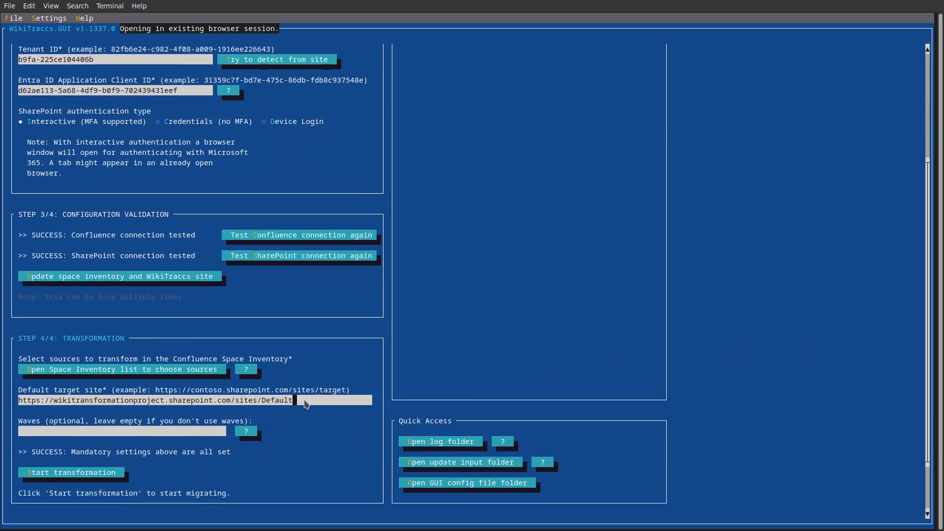
key("shift+Home")
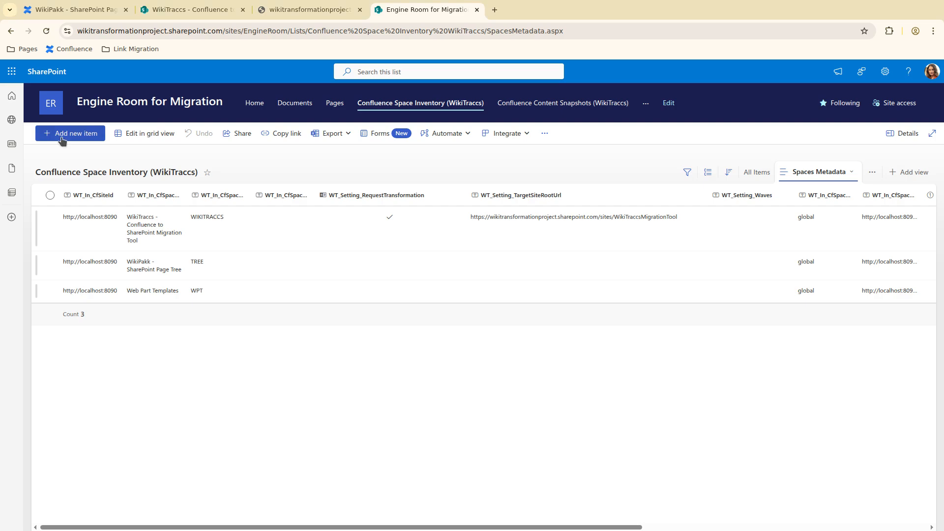
- Edit the Confluence Space Inventory list as a grid and enable WT_Setting_RequestTransformation for the TREE space
left_click(145, 135)
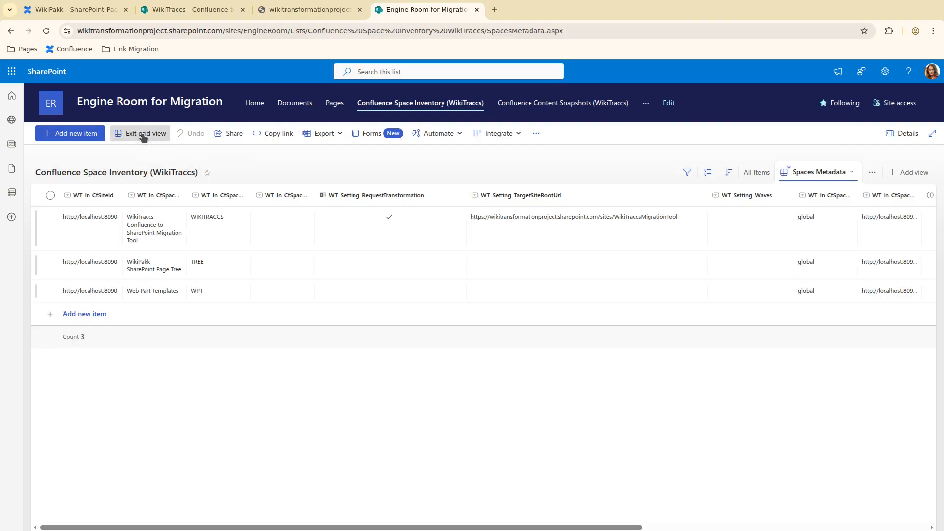
left_click(387, 269)
left_click(388, 268)
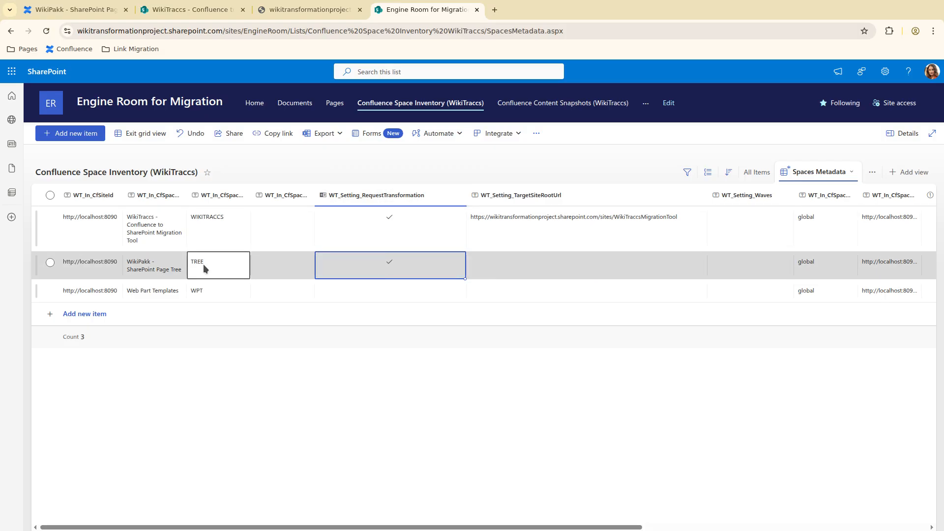
- Open the bookmarked WikiPakk - SharePoint Page Tree site in a new tab and copy its site address
left_click(586, 274)
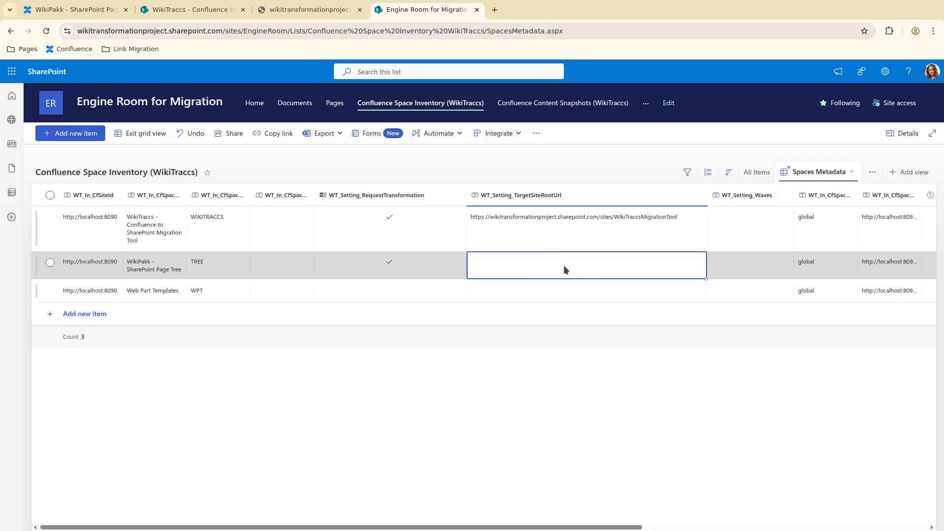
left_click(133, 49)
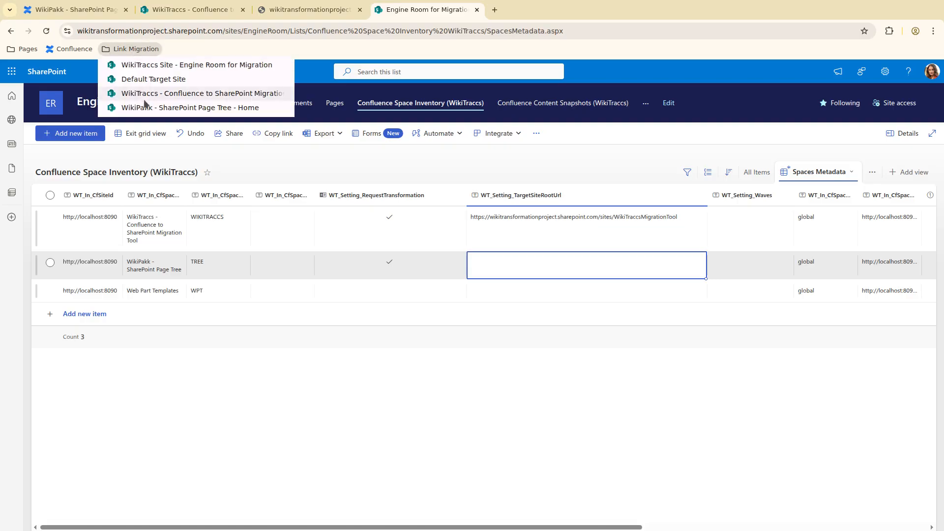
middle_click(146, 107)
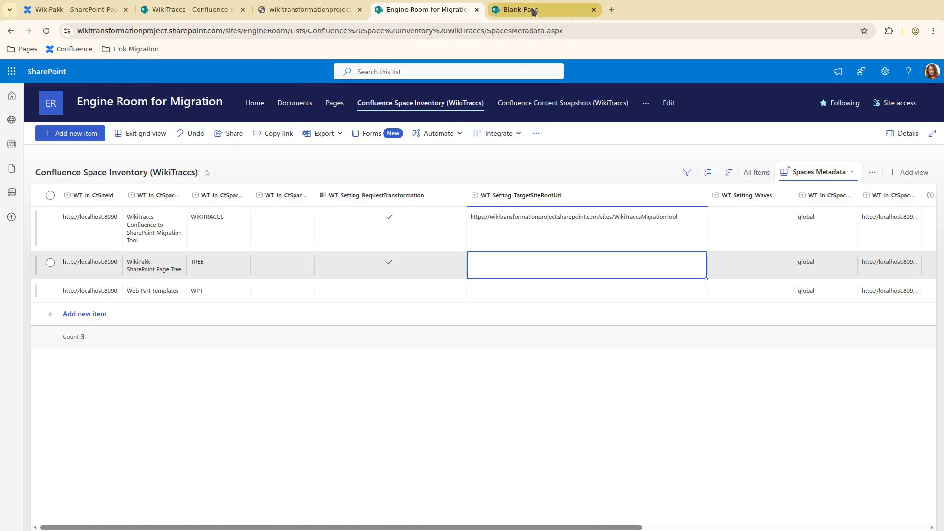
left_click(534, 12)
left_click(326, 32)
key("ctrl+c")
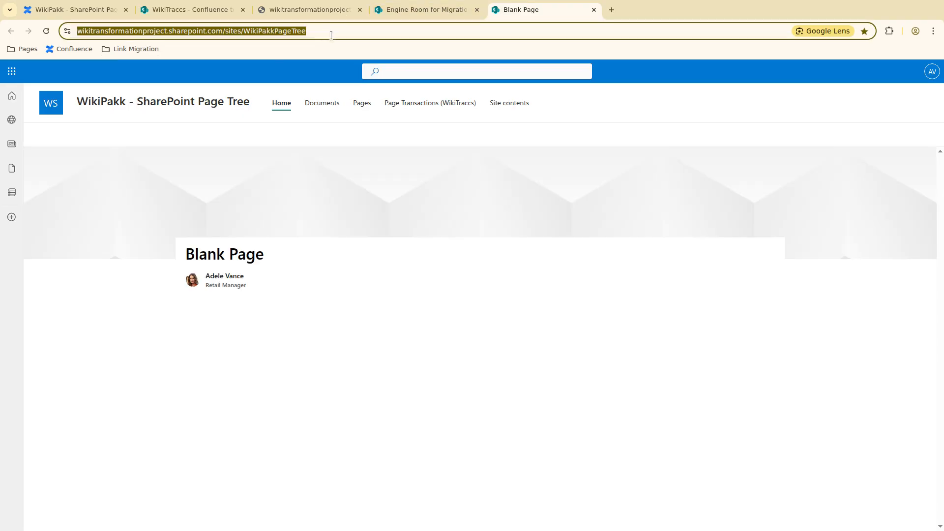
left_click(206, 15)
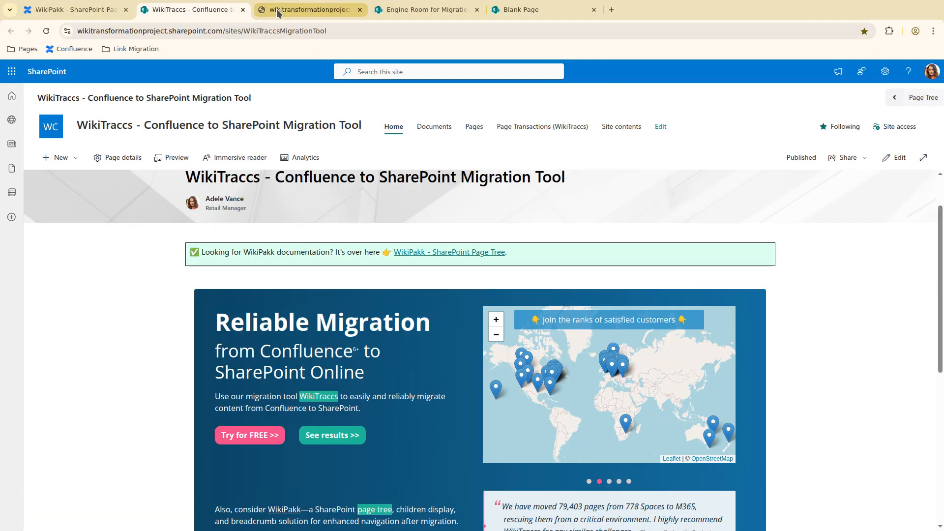
left_click(423, 10)
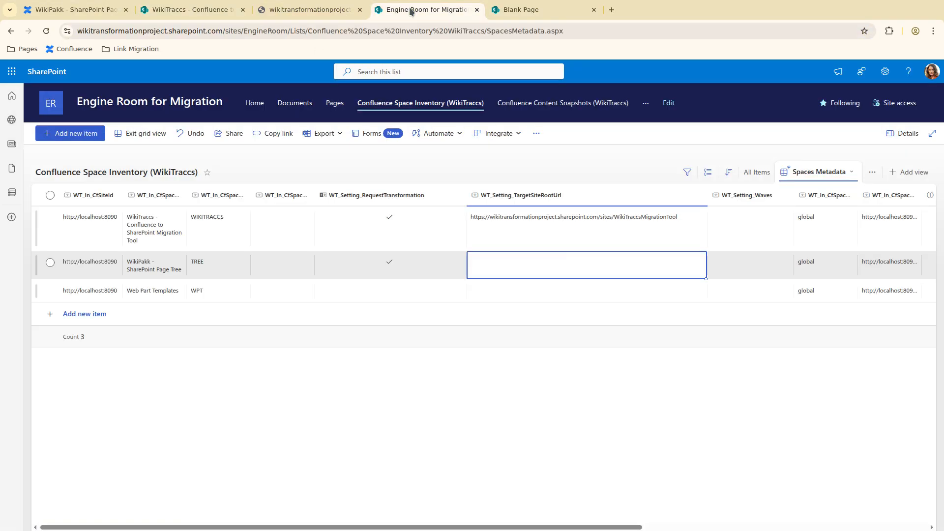
left_click(542, 262)
key("ctrl+v")
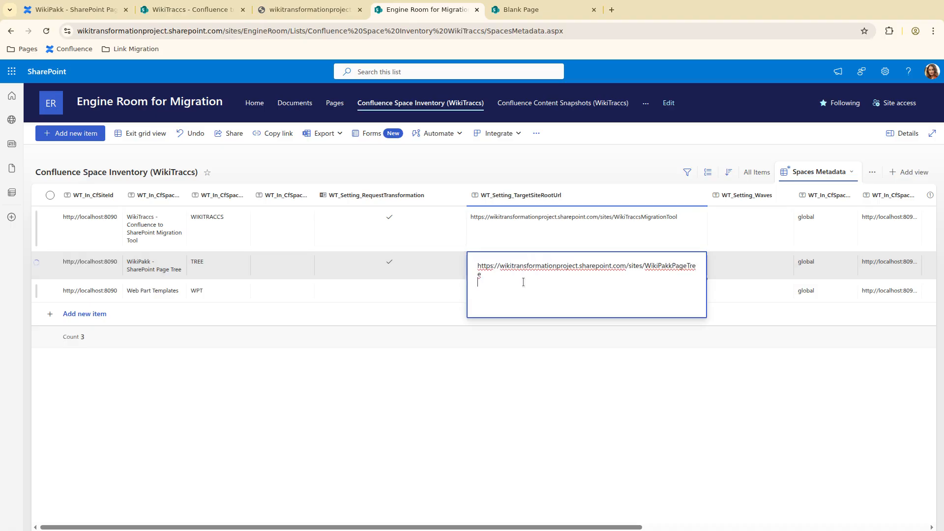
key("Return")
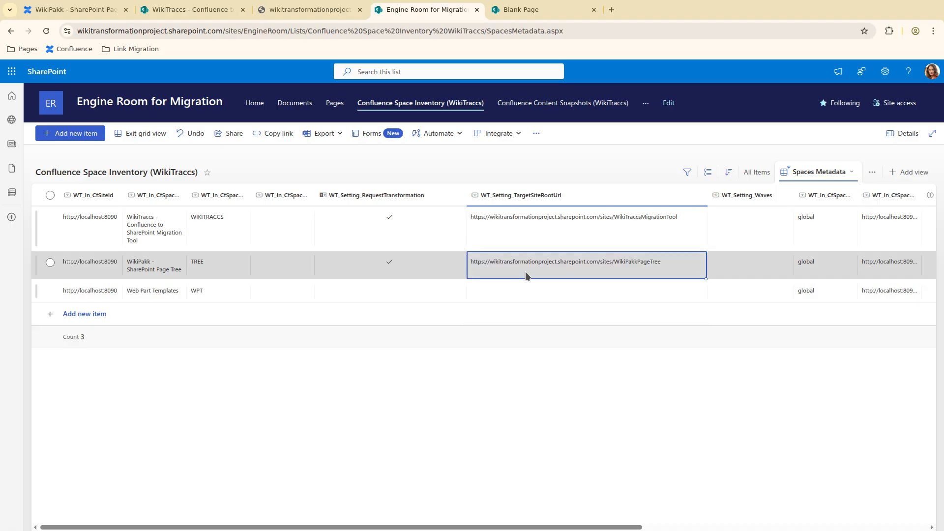
- Set WT_Setting_Waves to 2 for the TREE space and leave the grid view
left_click(747, 266)
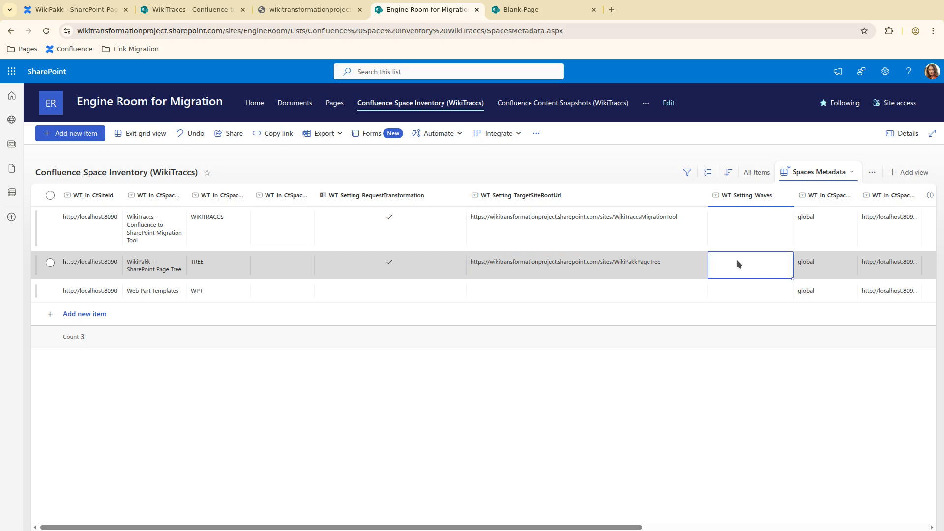
left_click(731, 265)
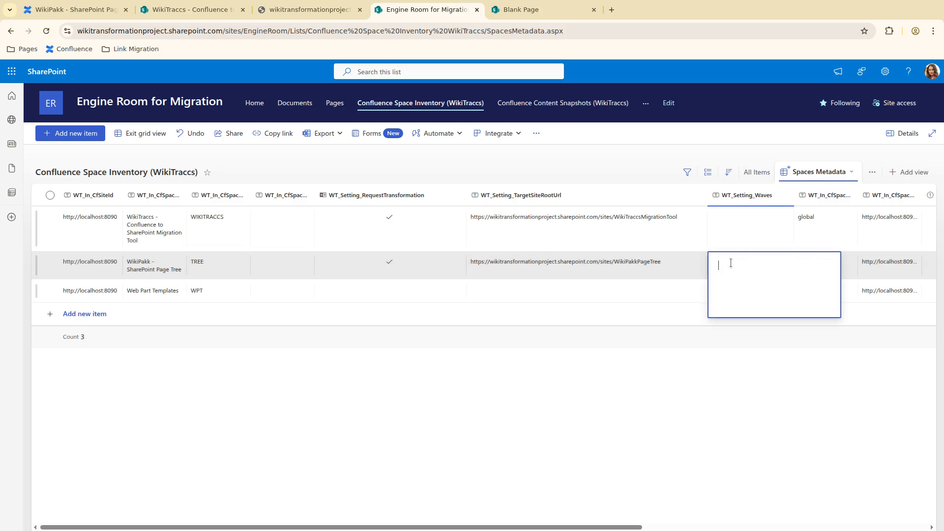
type("2")
key("Return")
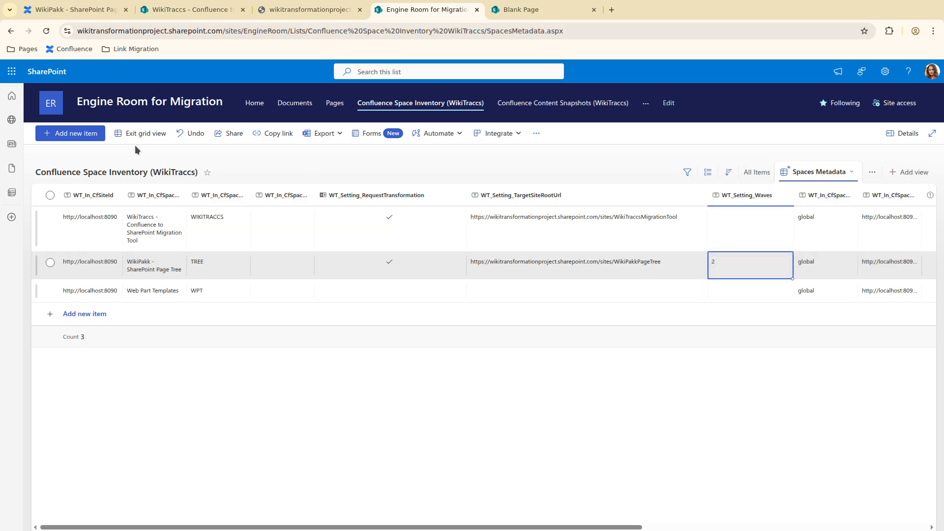
left_click(134, 138)
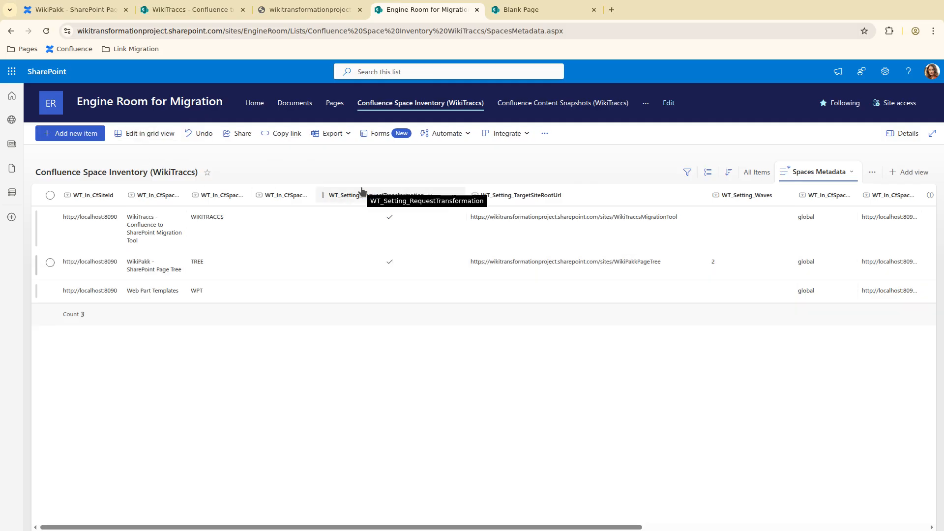
- Switch to WikiTraccs.GUI, set the transformation waves to 2 and start the transformation
key("alt+Tab")
key("alt+Tab")
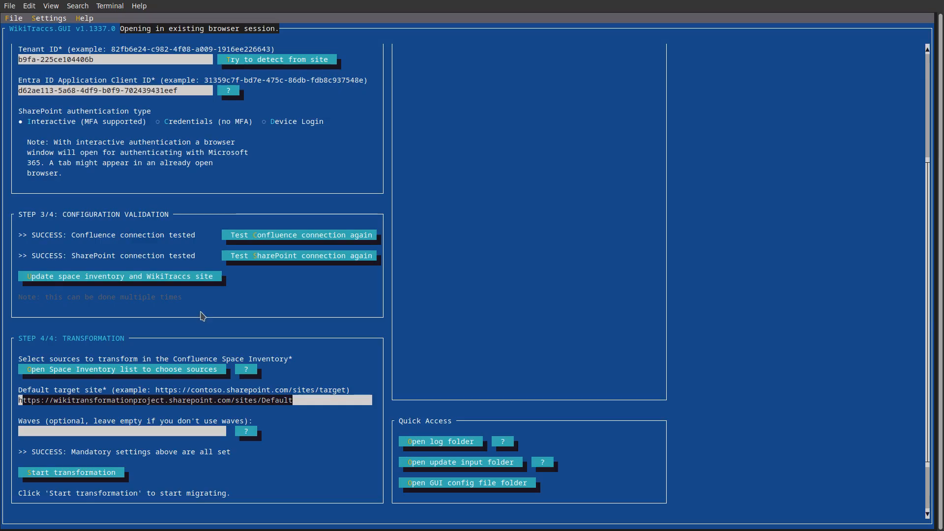
left_click(49, 432)
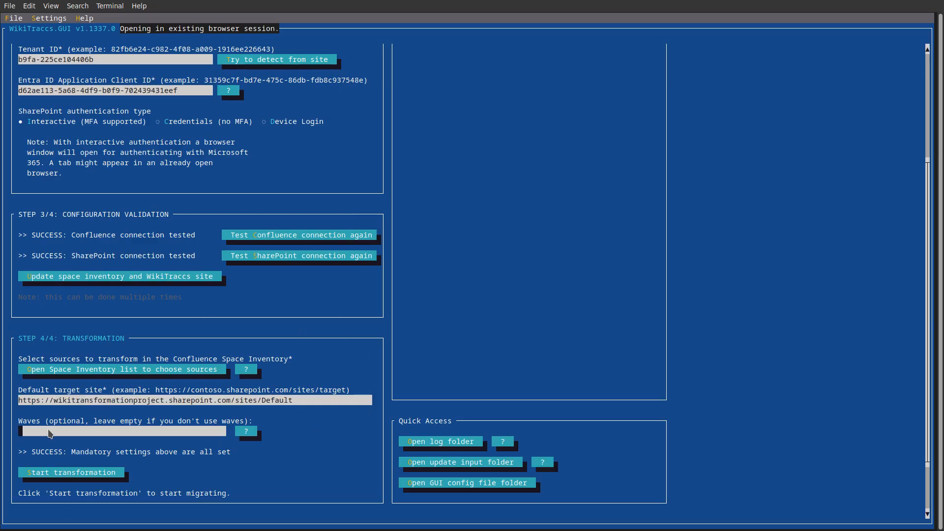
type("2")
left_click(62, 474)
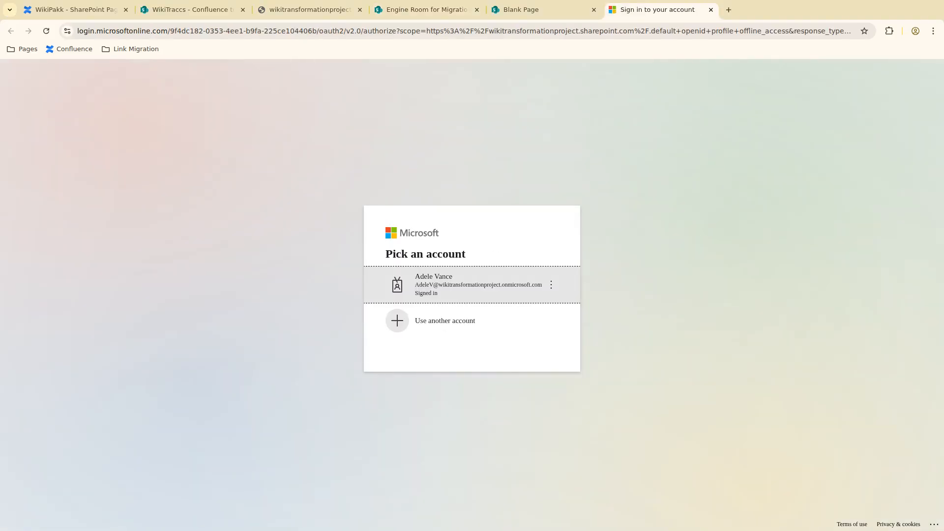
- Authenticate with the already signed-in Microsoft account and return to WikiTraccs.GUI to check the migration status and console output
left_click(431, 282)
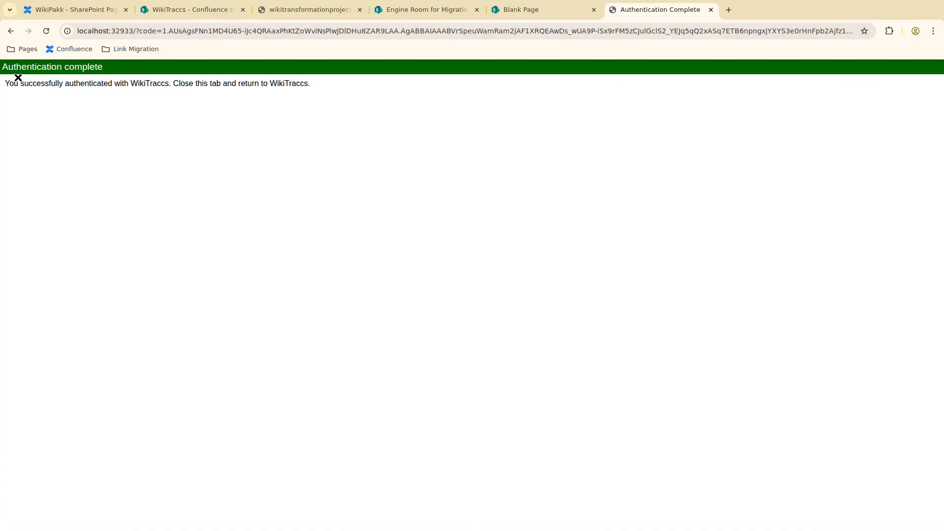
key("alt+Tab")
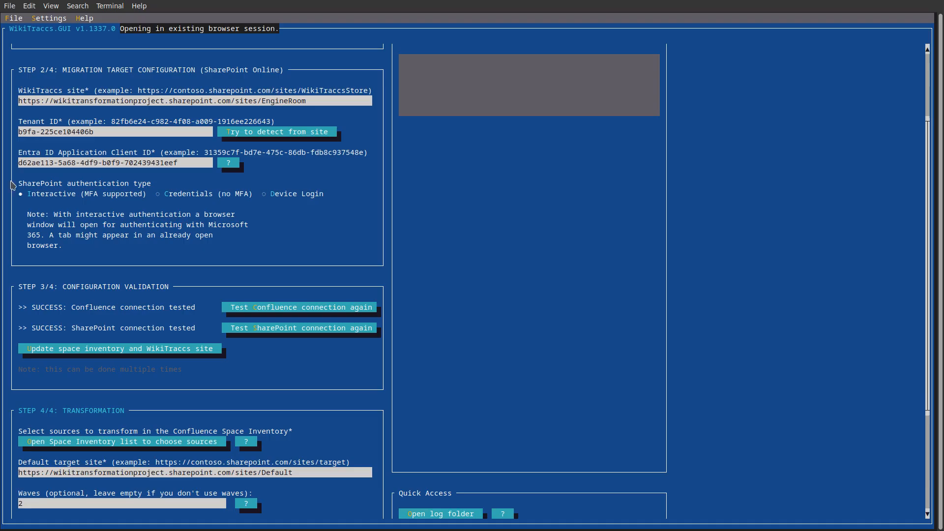
scroll(717, 214, "up", 7)
scroll(718, 218, "up", 3)
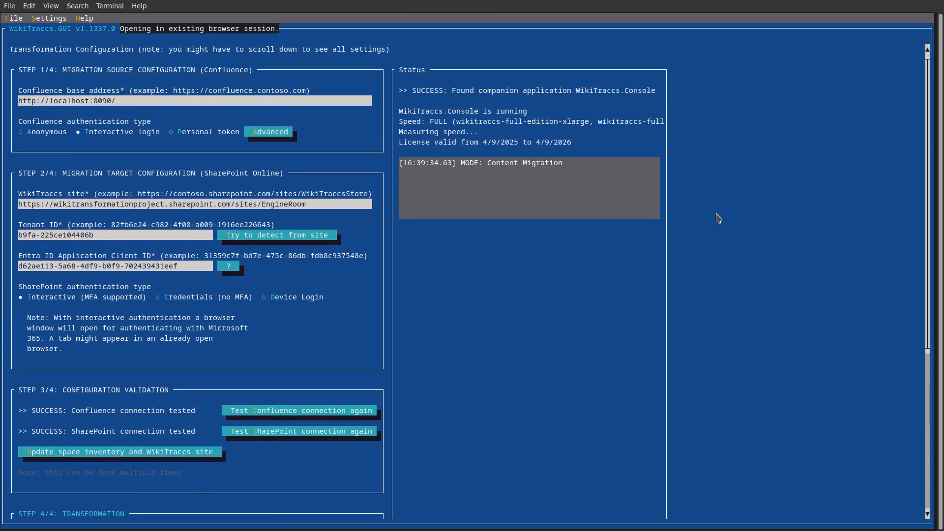
key("alt+Tab")
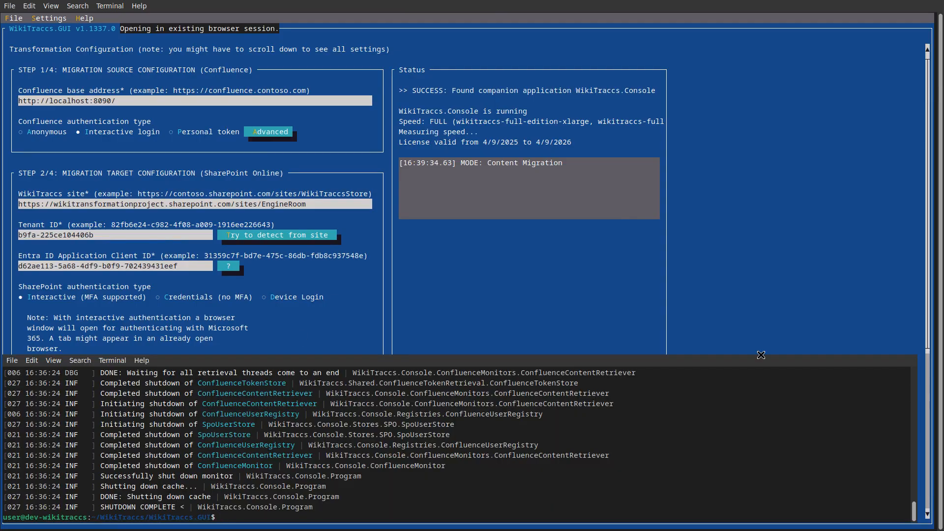
left_click(914, 351)
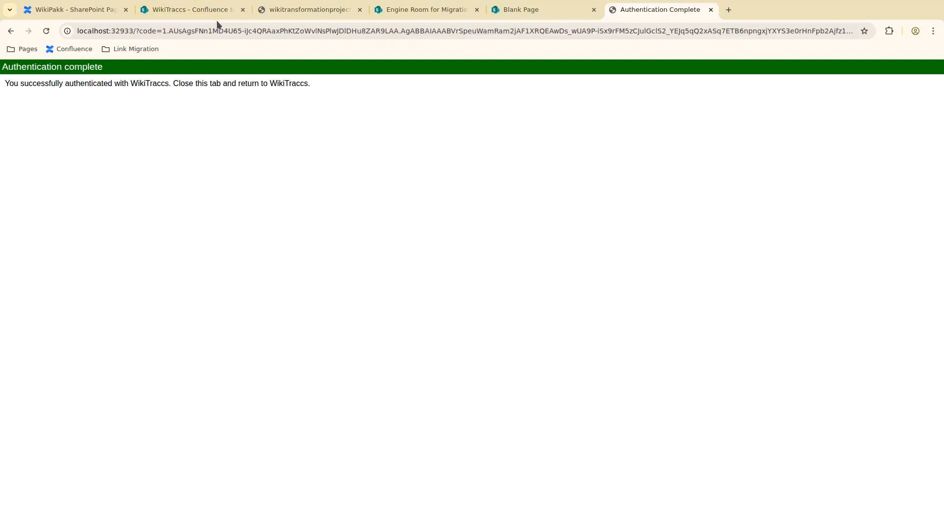
- Switch to the browser and close every tab except the Confluence WikiPakk - SharePoint Page Tree page
middle_click(643, 10)
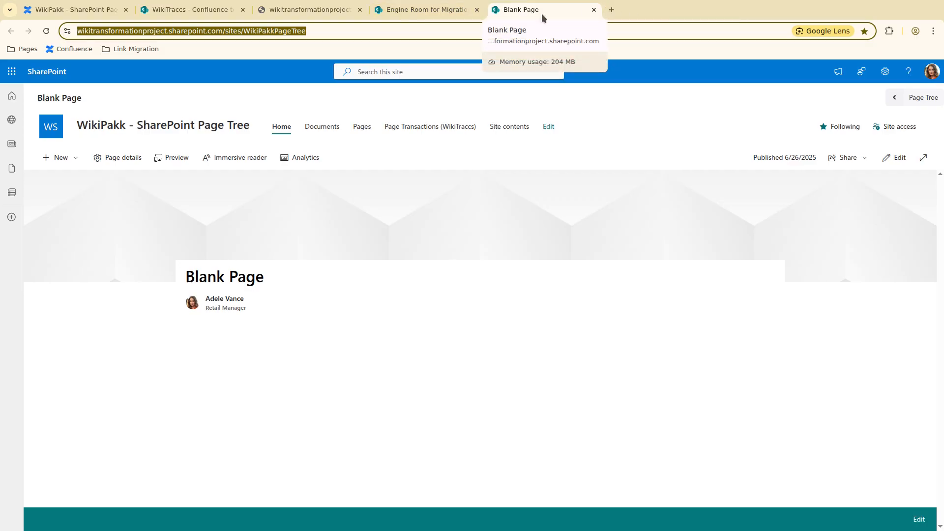
left_click(456, 9)
middle_click(453, 9)
middle_click(292, 9)
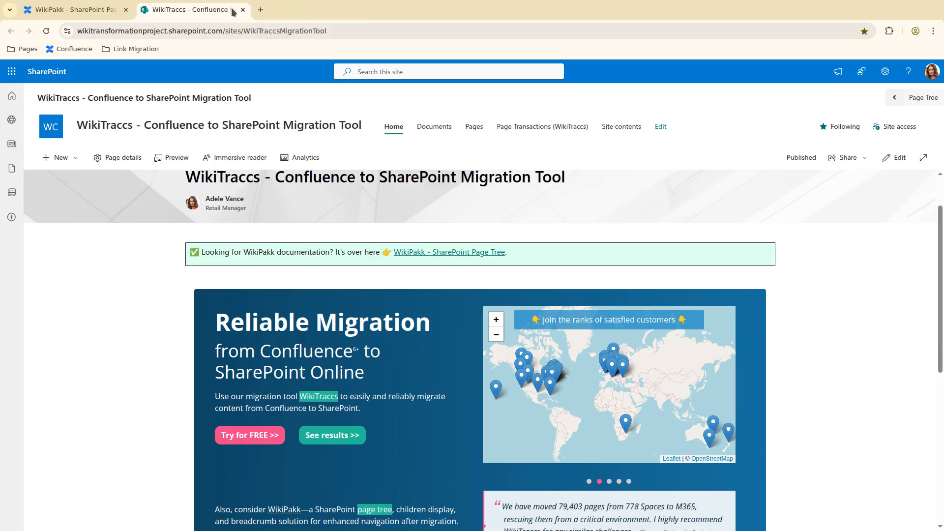
middle_click(232, 9)
- Open the bookmarked WikiPakk - SharePoint Page Tree site in a new tab and test its link to the WikiTraccs migration tool page
left_click(144, 53)
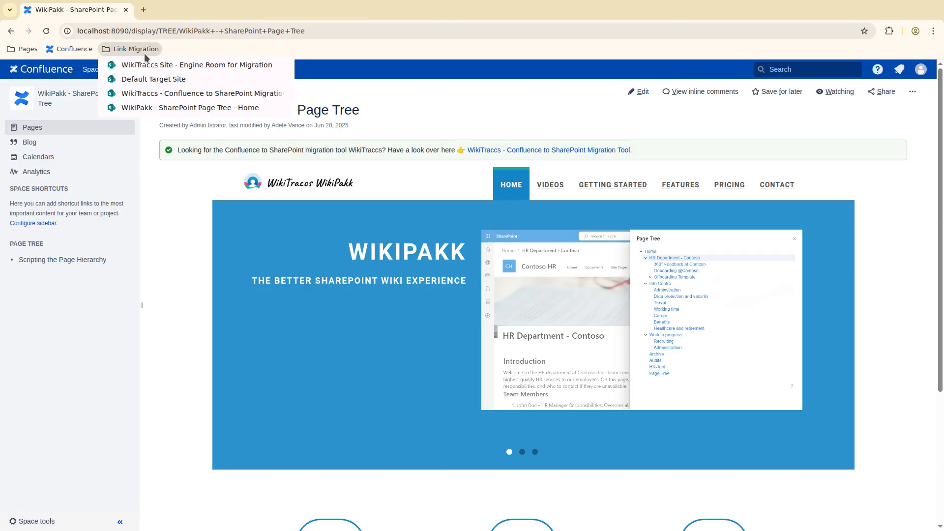
middle_click(146, 107)
left_click(181, 10)
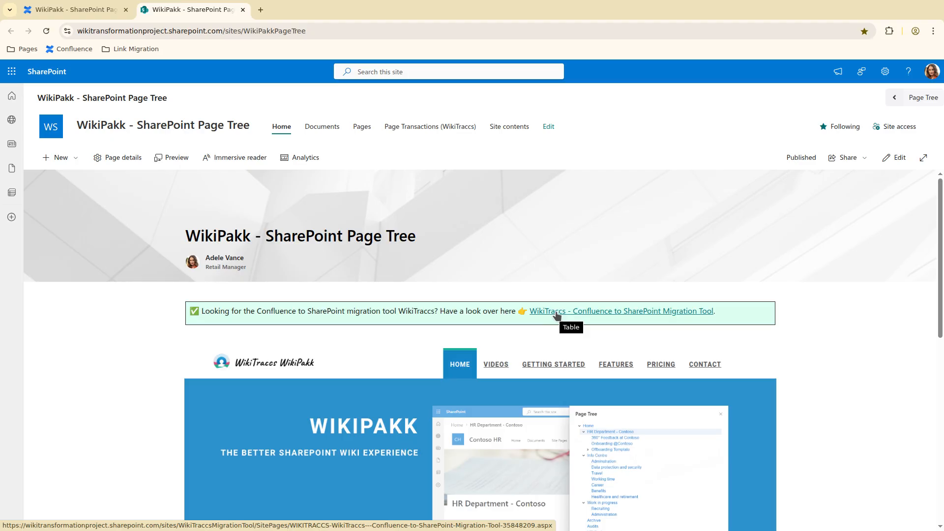
left_click(556, 313)
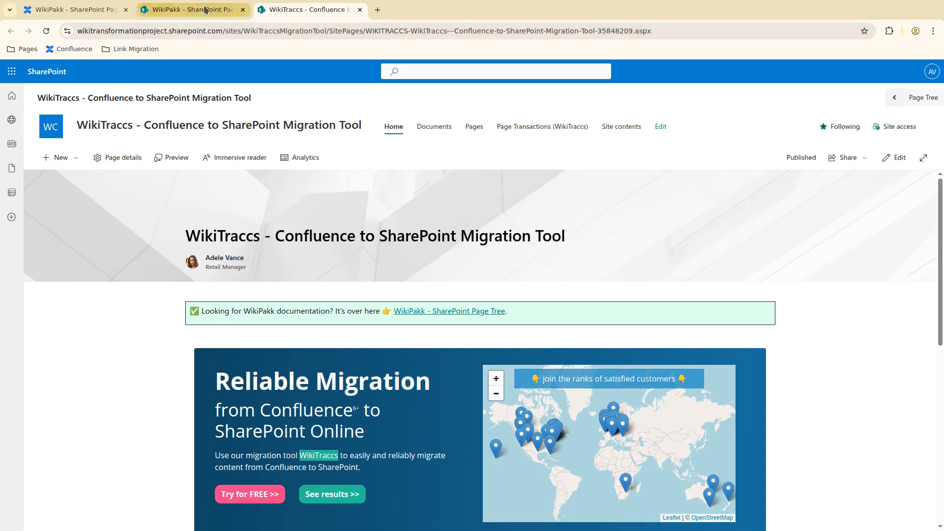
left_click(188, 12)
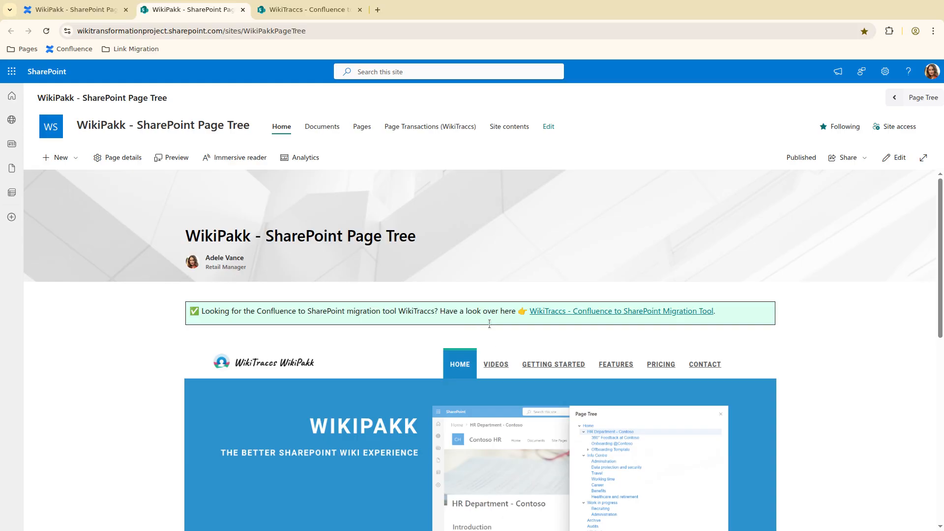
- Compare the cross-space link and the TREE and WIKITRACCS space keys on the Confluence pages with the migrated SharePoint pages
left_click(87, 11)
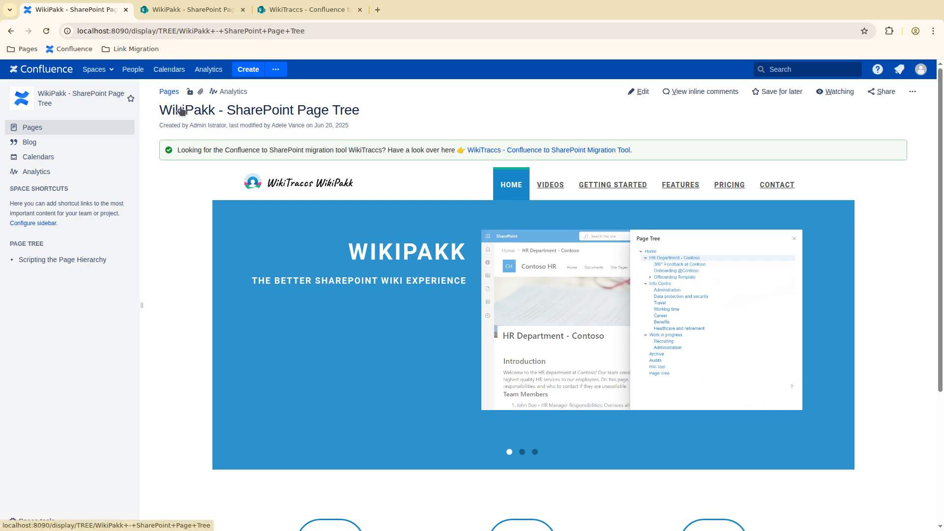
double_click(167, 33)
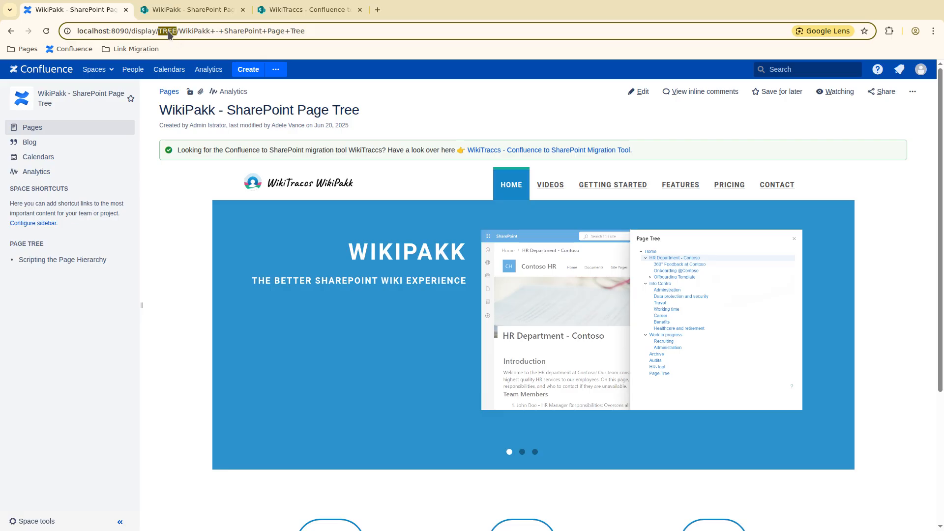
left_click(491, 152)
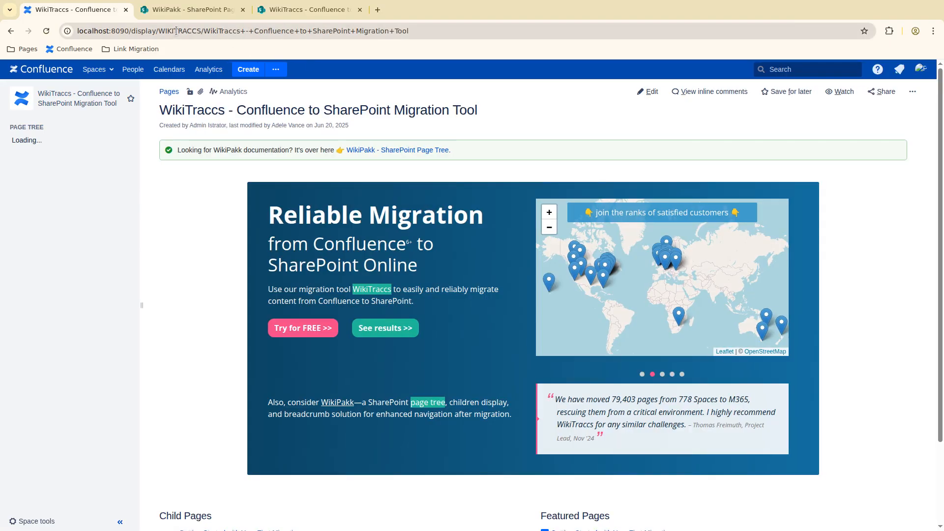
double_click(176, 31)
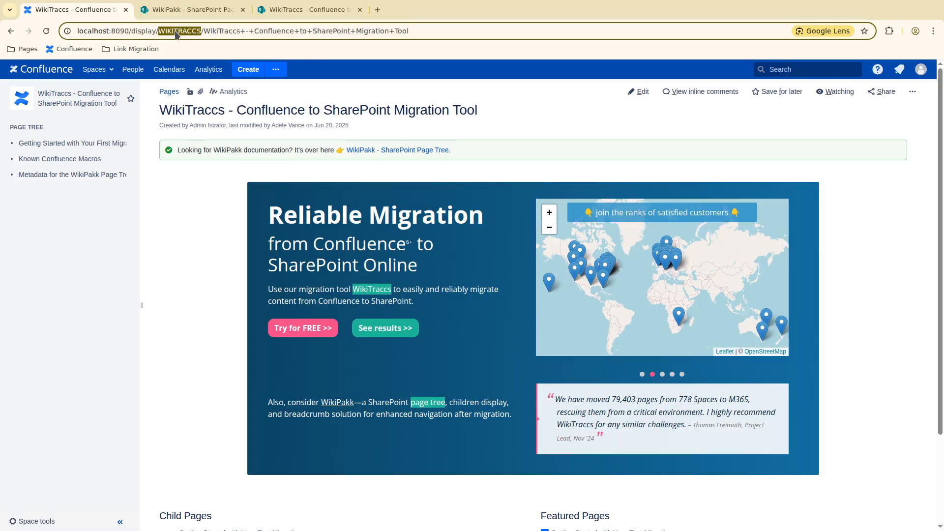
left_click(293, 12)
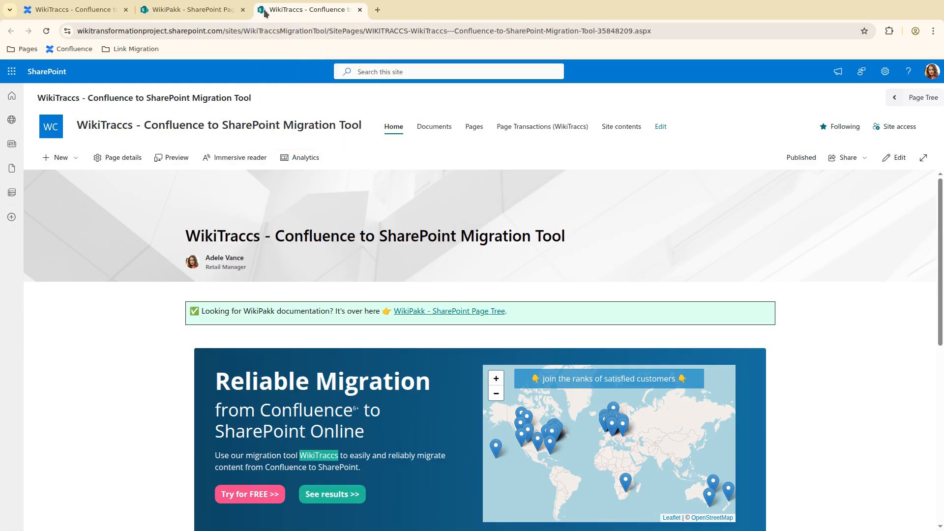
left_click(182, 10)
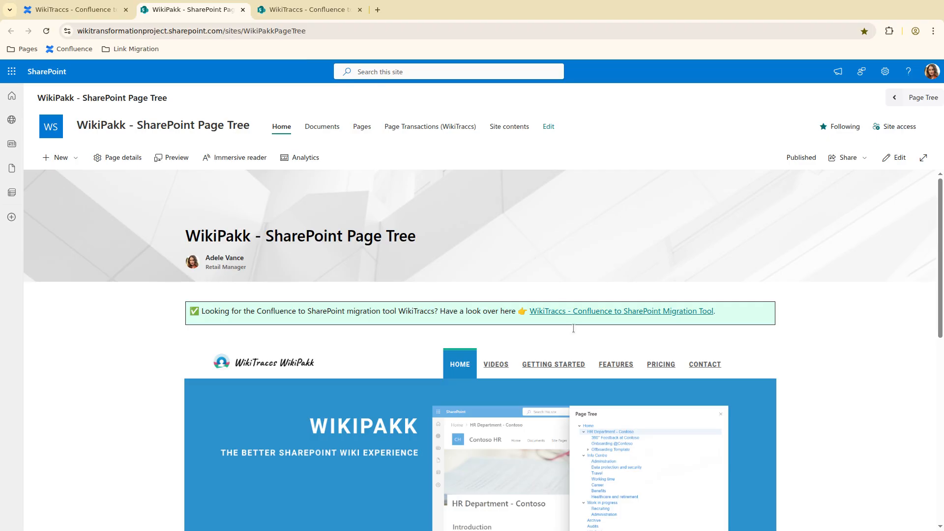
left_click_drag(716, 311, 527, 313)
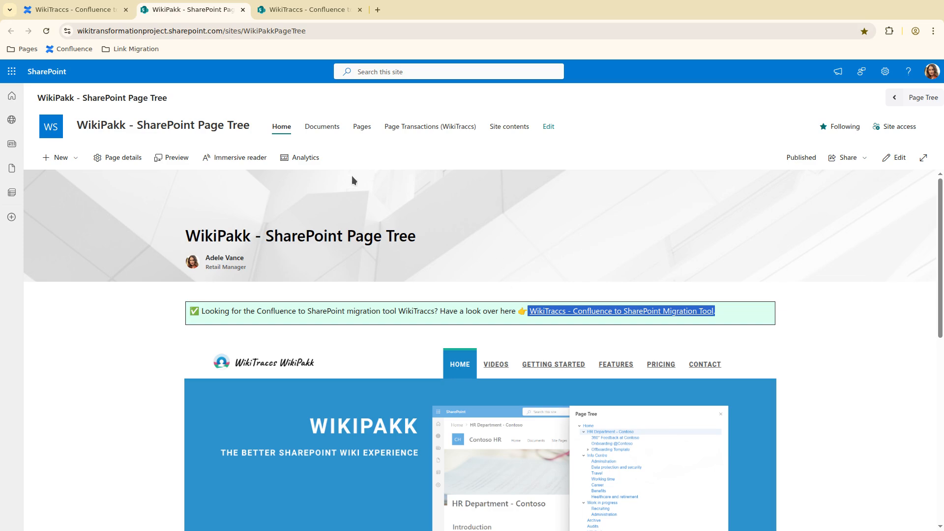
- Open the bookmarked Engine Room for Migration site in a new tab and compare its Confluence Space Inventory (WikiTraccs) list with the migrated WikiPakk site
left_click(142, 50)
middle_click(147, 69)
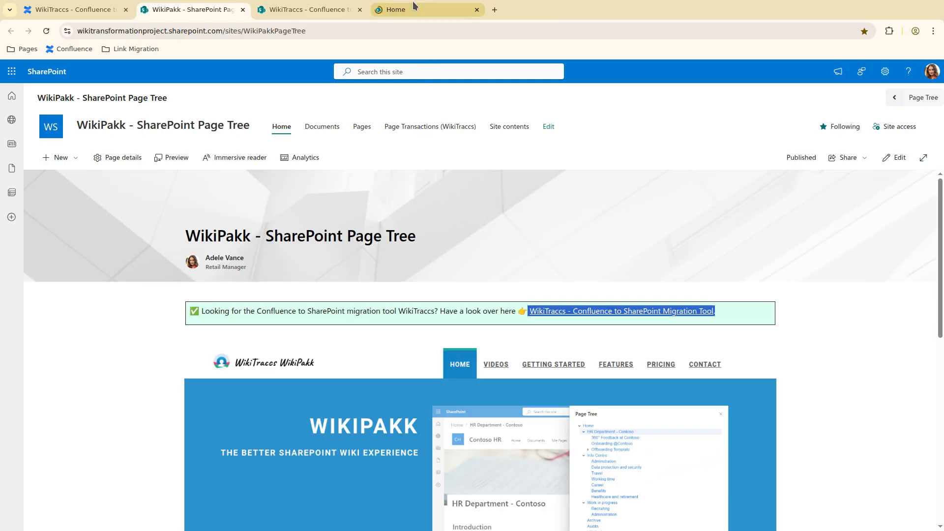
left_click(412, 6)
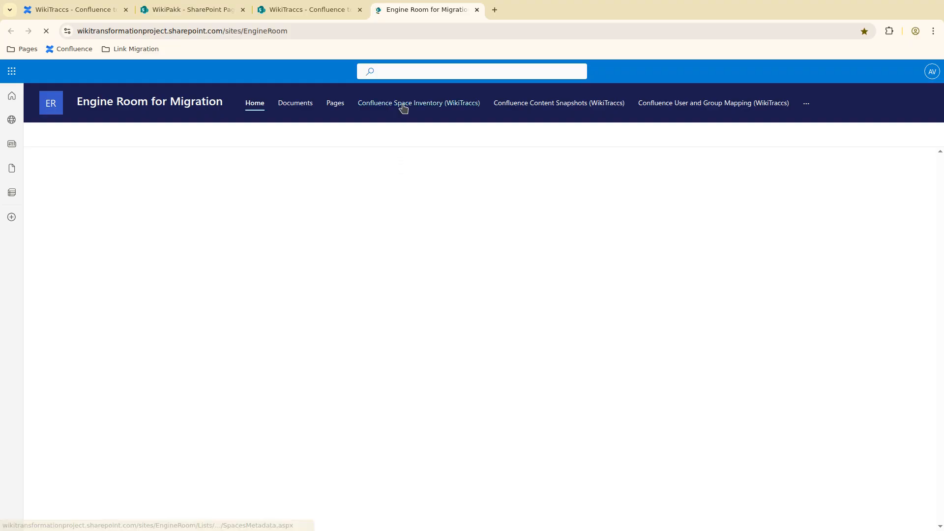
left_click(403, 103)
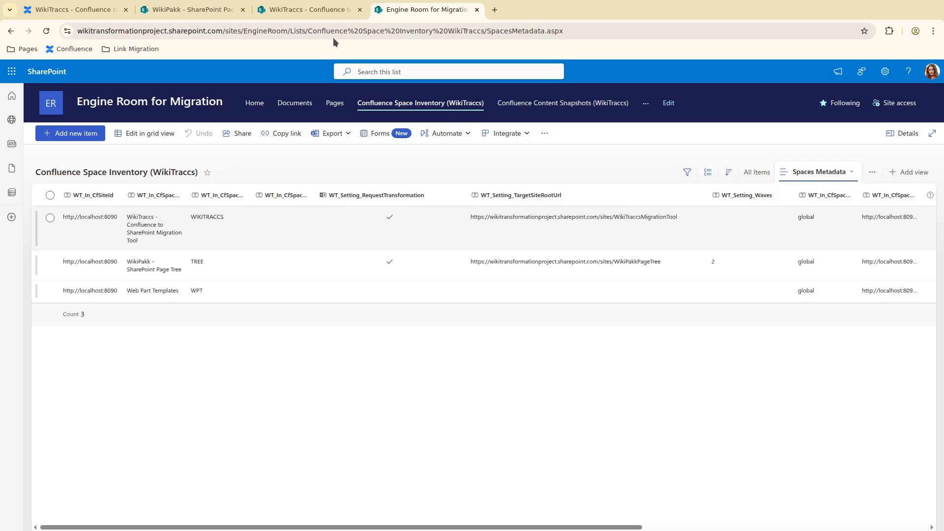
left_click(198, 12)
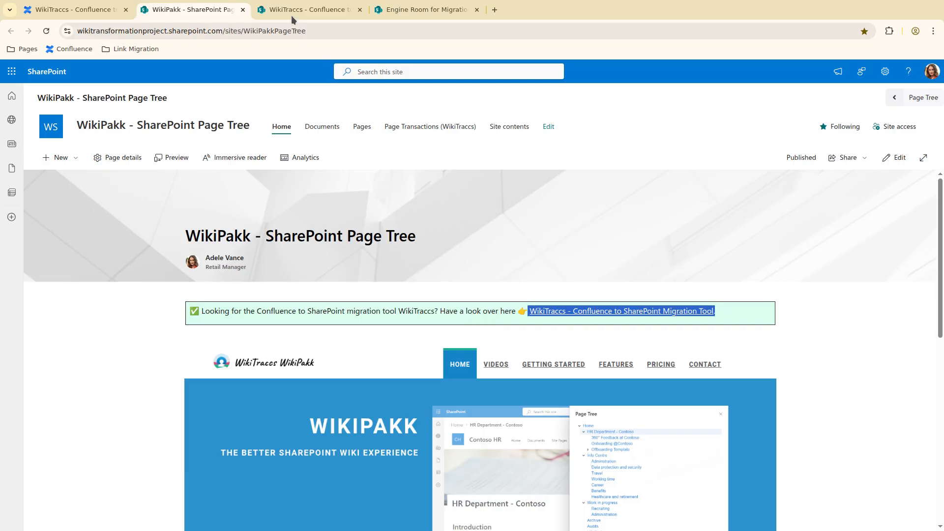
left_click(430, 11)
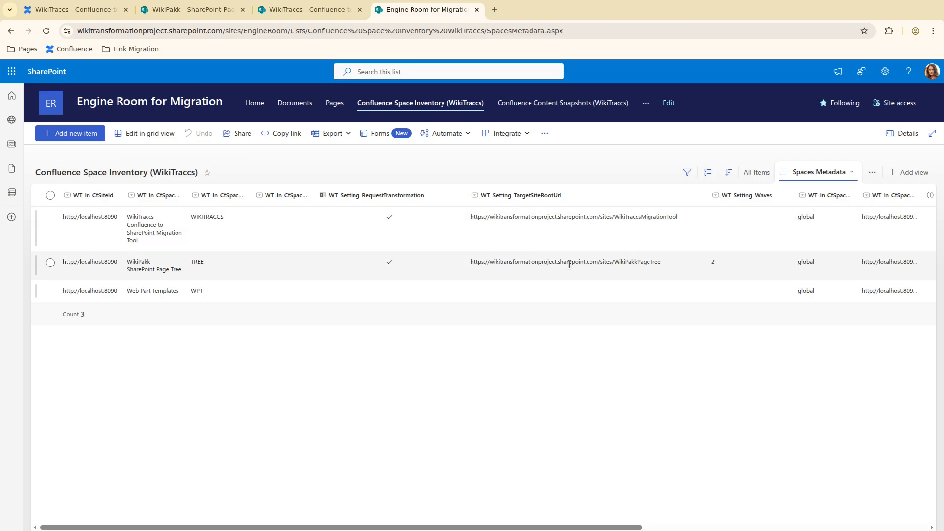
- Test the WikiPakk - SharePoint Page Tree link on the migrated WikiTraccs page, close the tab it opens, and return to the space inventory
left_click(295, 10)
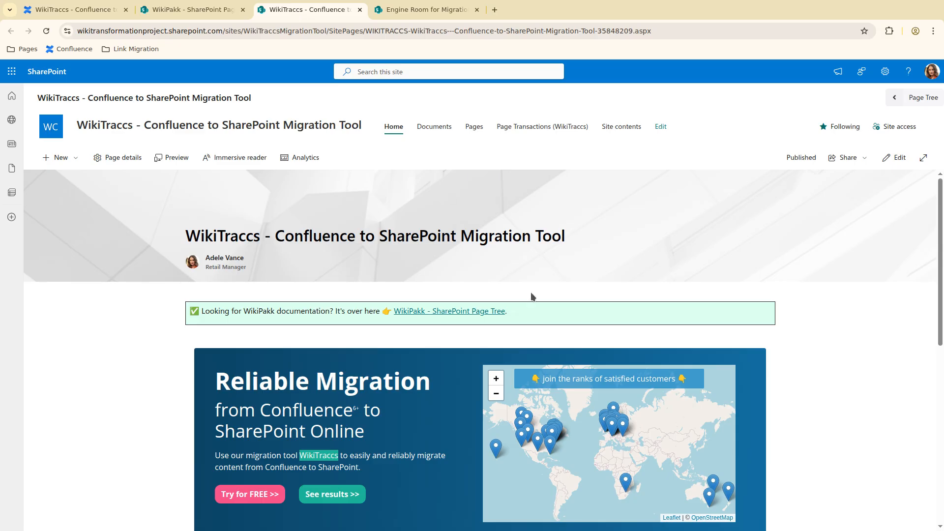
left_click(416, 312)
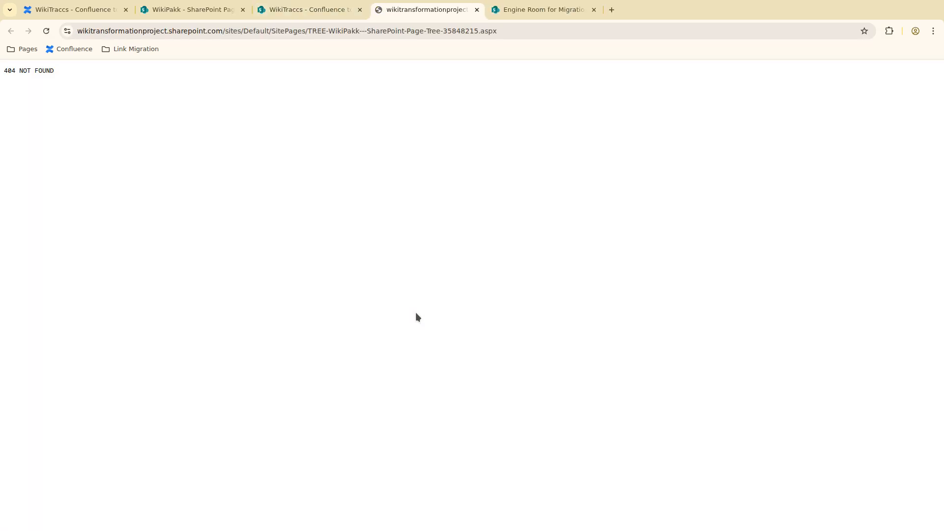
middle_click(402, 10)
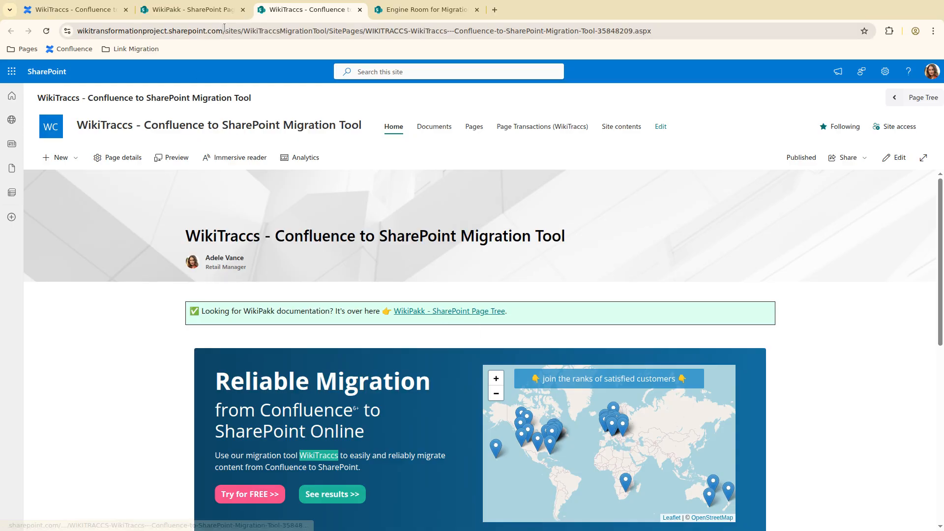
left_click(426, 9)
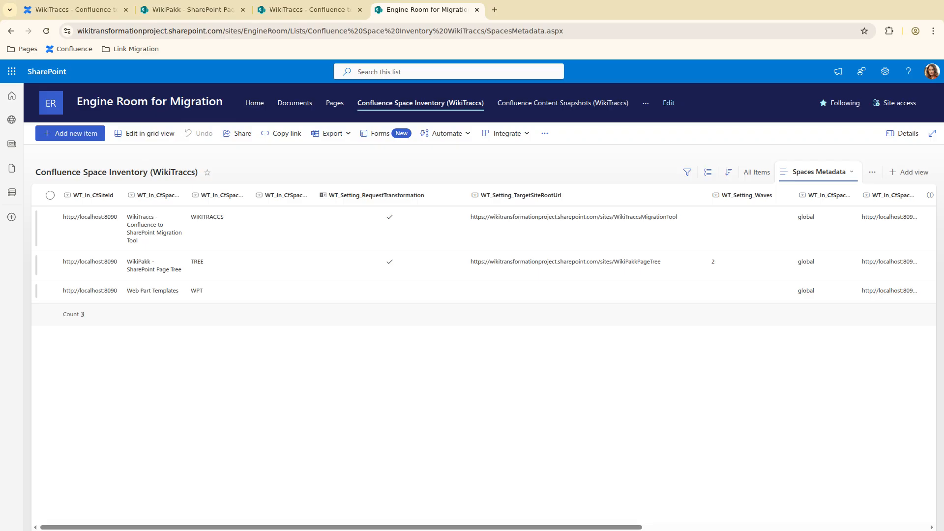
- Switch to WikiTraccs.GUI and set the transformation mode to Refine Migrated Pages with Log Broken Links and Fix Broken Links enabled
key("alt+Tab")
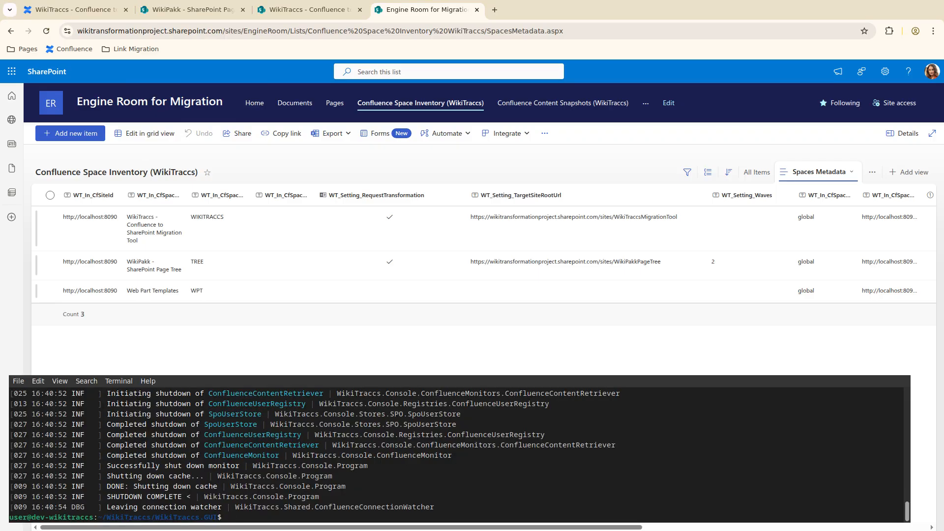
key("alt+Tab")
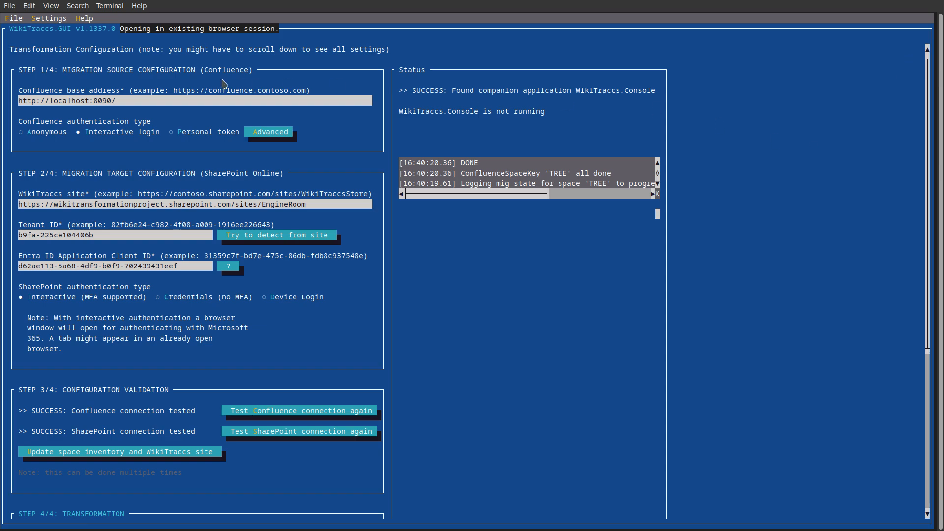
left_click(55, 19)
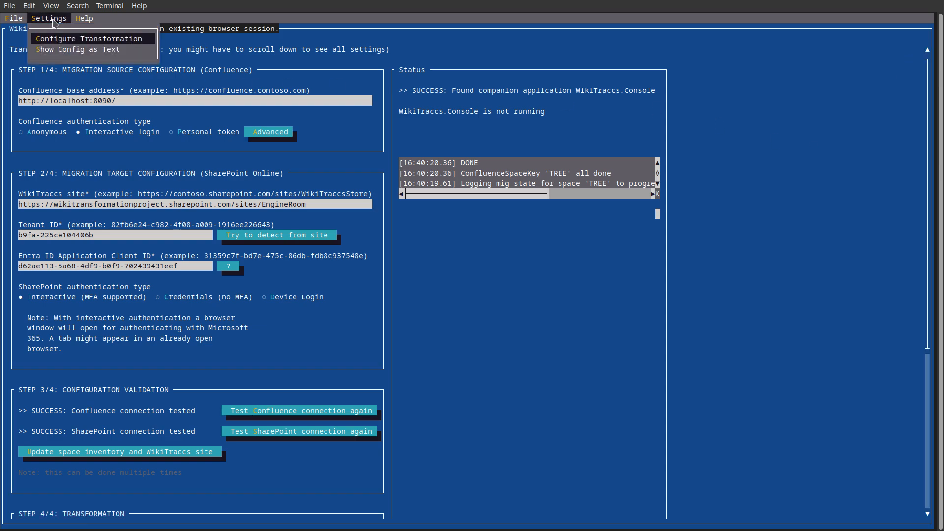
left_click(57, 39)
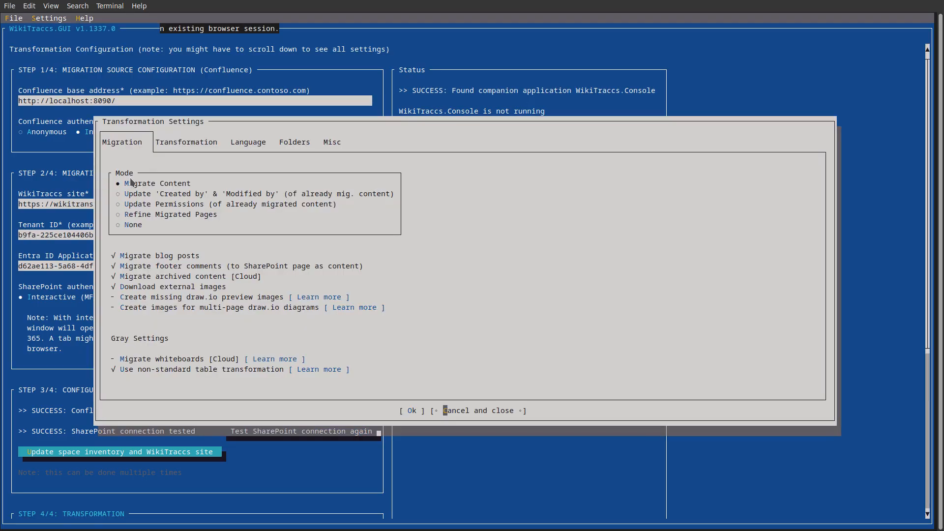
left_click(137, 216)
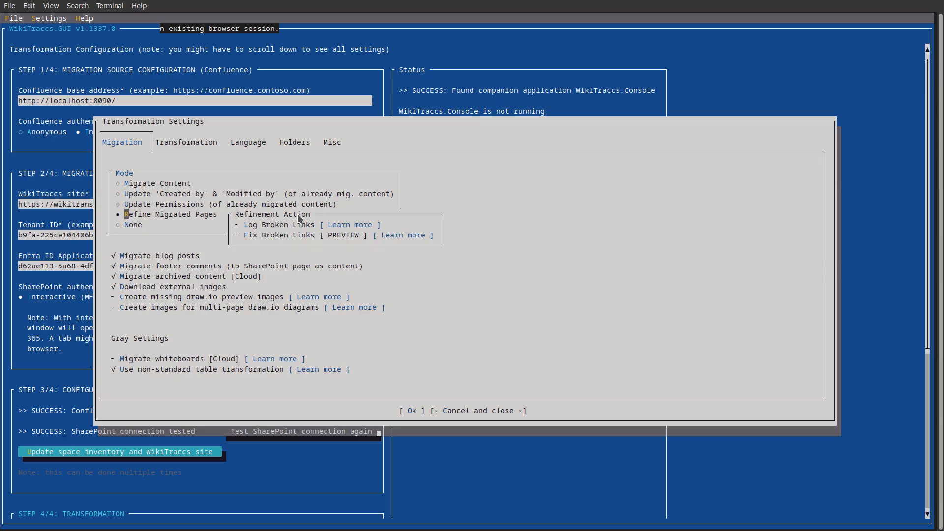
left_click(238, 227)
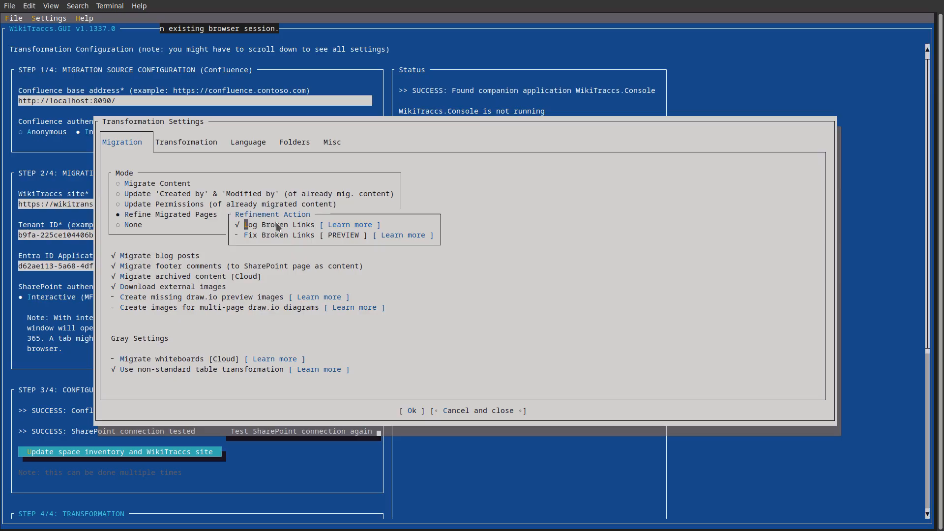
left_click(238, 238)
left_click(412, 411)
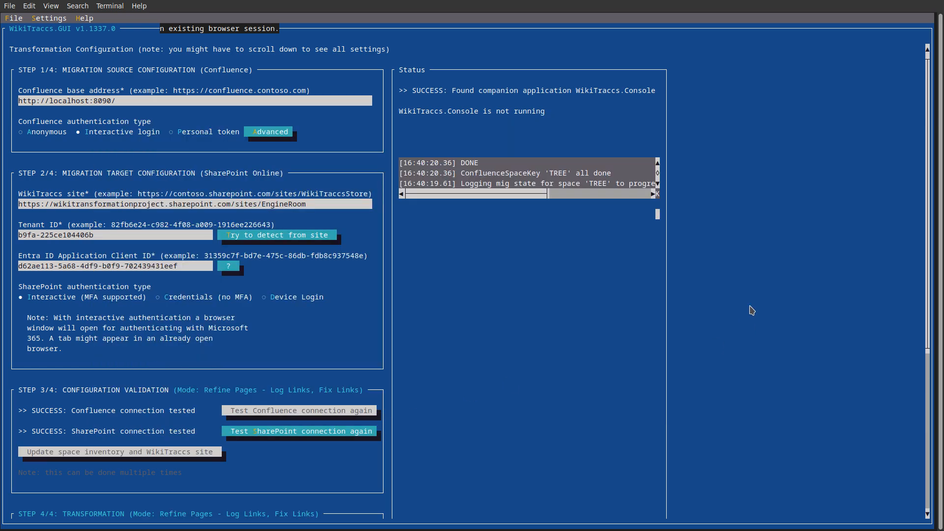
- Clear the waves value in the transformation settings and start the page refinement transformation
scroll(755, 322, "down", 4)
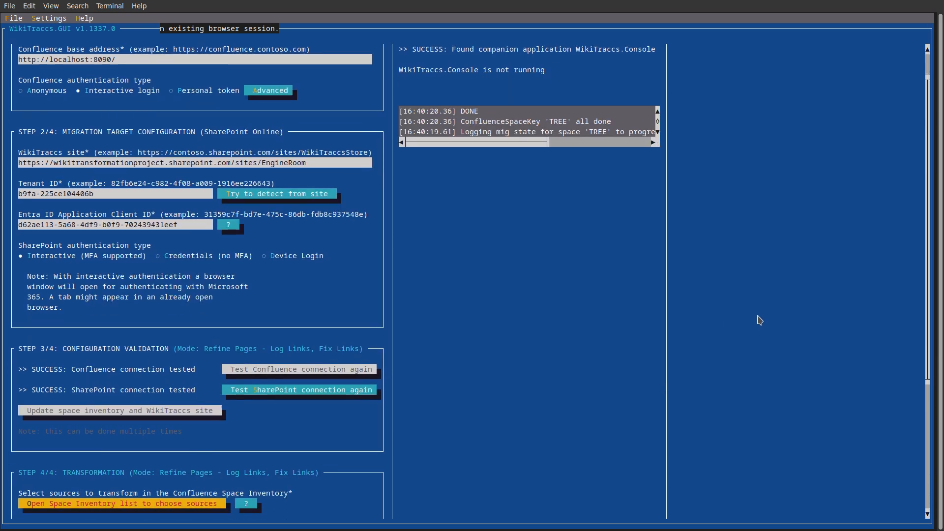
scroll(760, 321, "down", 7)
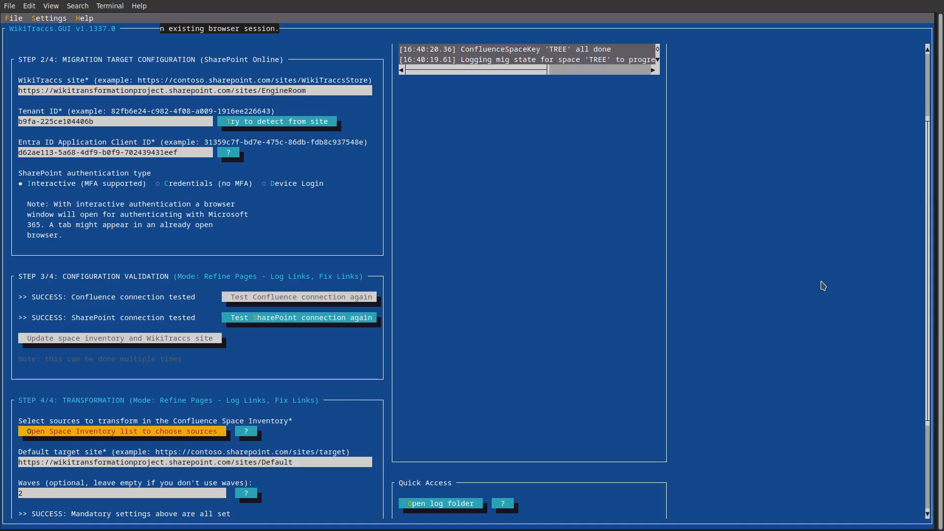
scroll(788, 292, "down", 5)
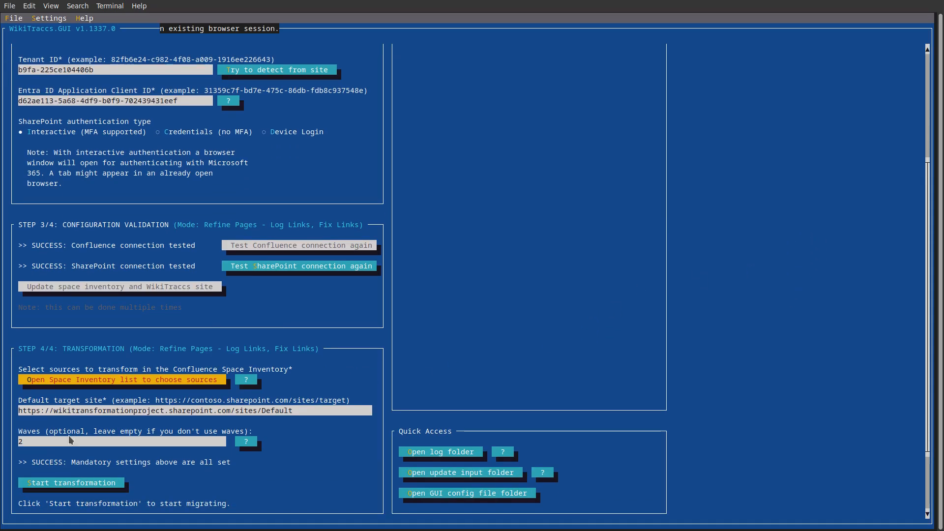
left_click(34, 444)
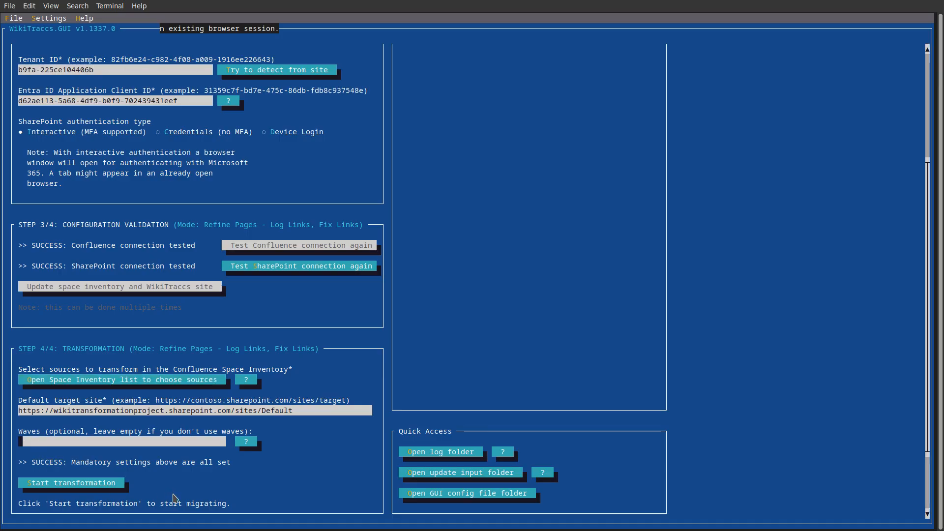
left_click(63, 492)
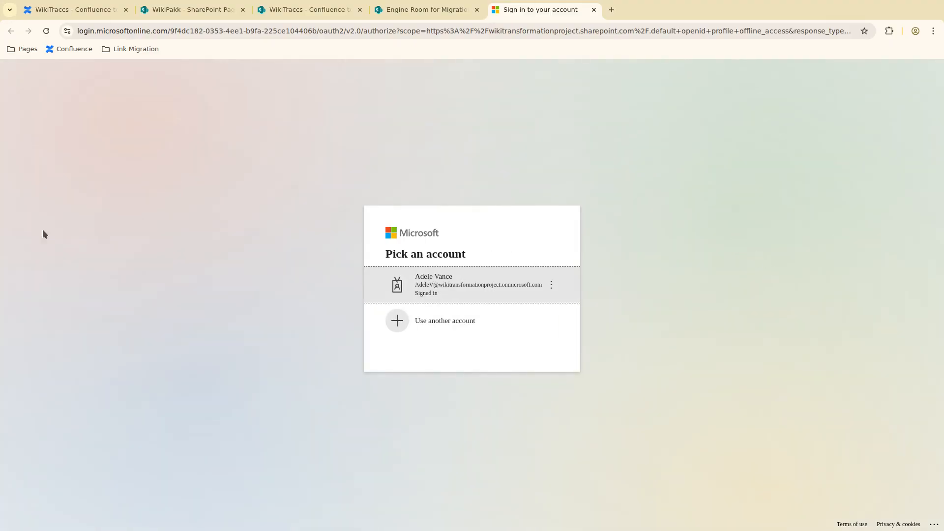
- Authenticate the refinement run with the signed-in Microsoft account and return to WikiTraccs.GUI to check its status
left_click(470, 289)
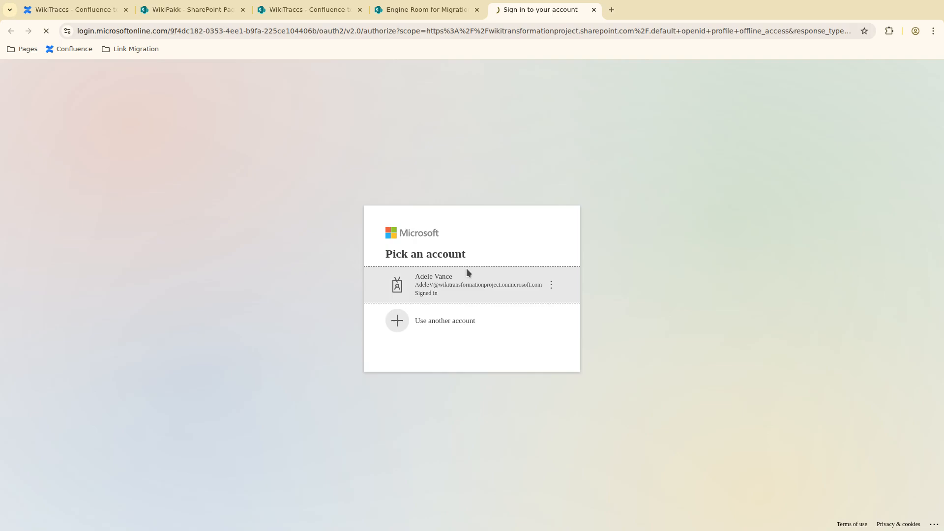
key("alt+Tab")
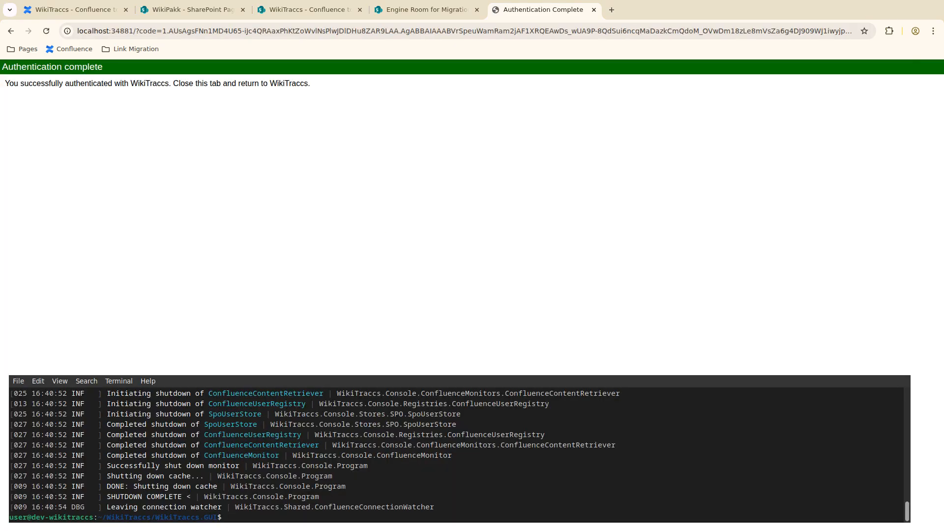
key("alt+Tab")
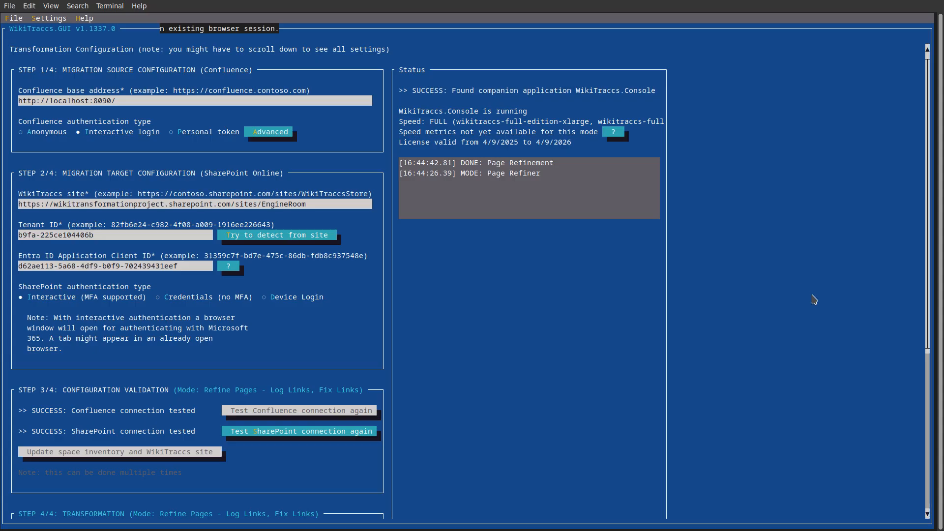
- Open the WikiTraccs log folder and, from its 2025-06-26 subfolder, open the wt-link-report-v1-[fix].txt report in Visual Studio Code
scroll(806, 284, "down", 7)
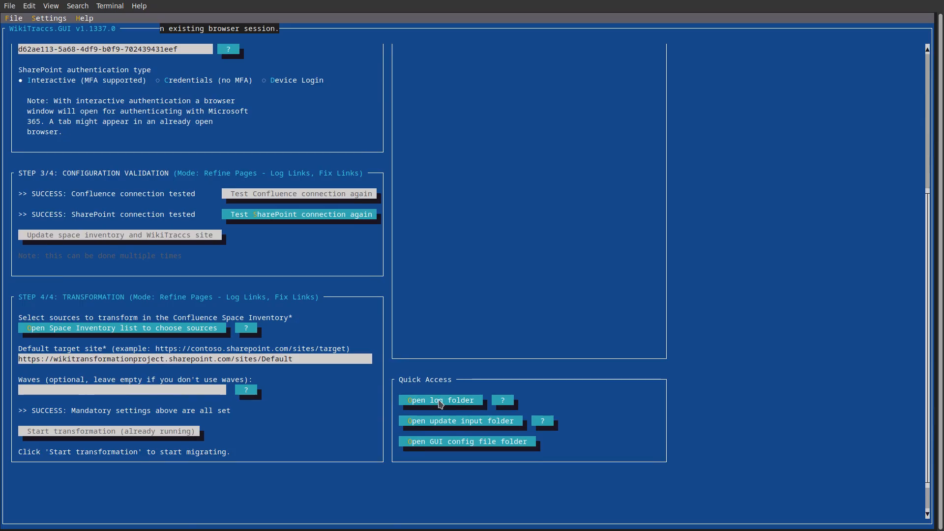
left_click(440, 403)
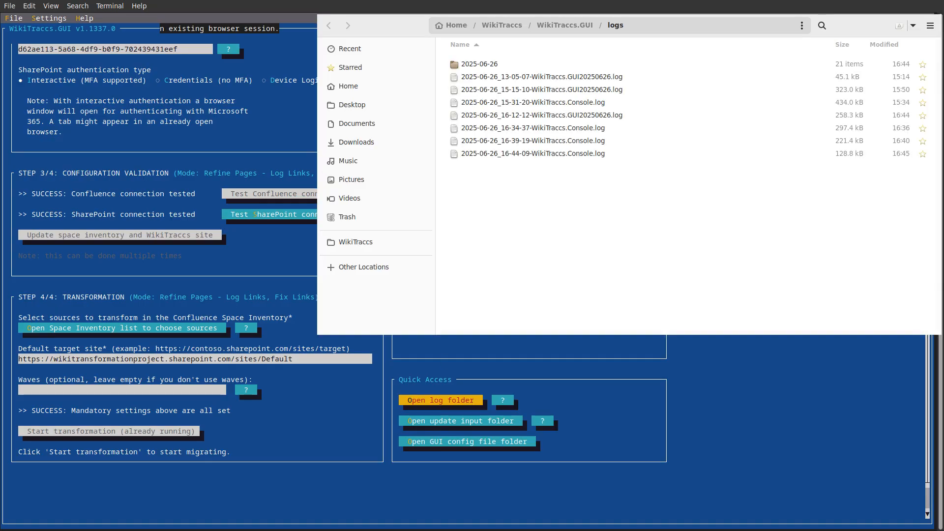
left_click_drag(540, 18, 436, 68)
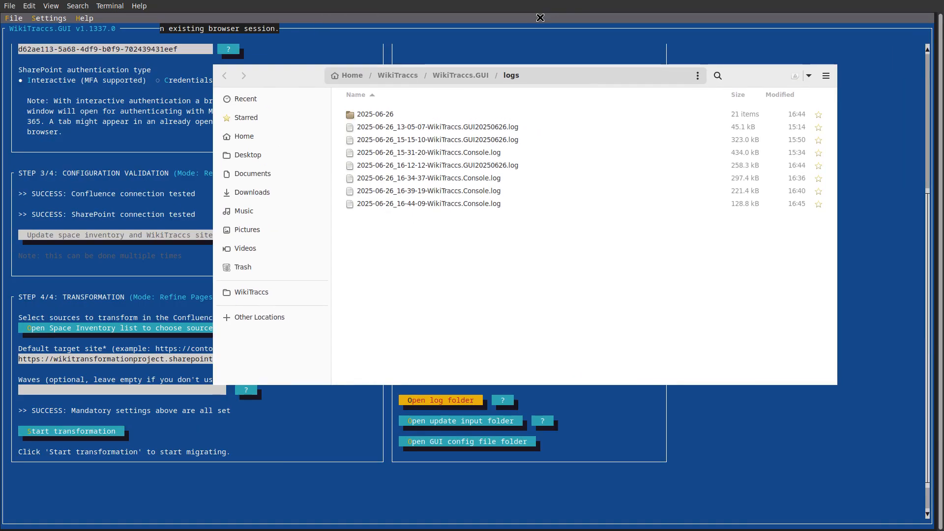
left_click(373, 115)
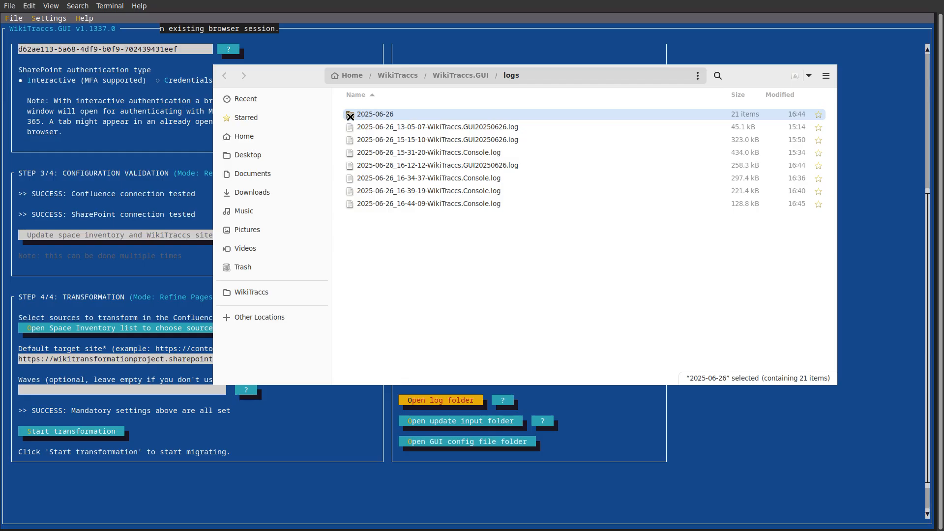
double_click(362, 115)
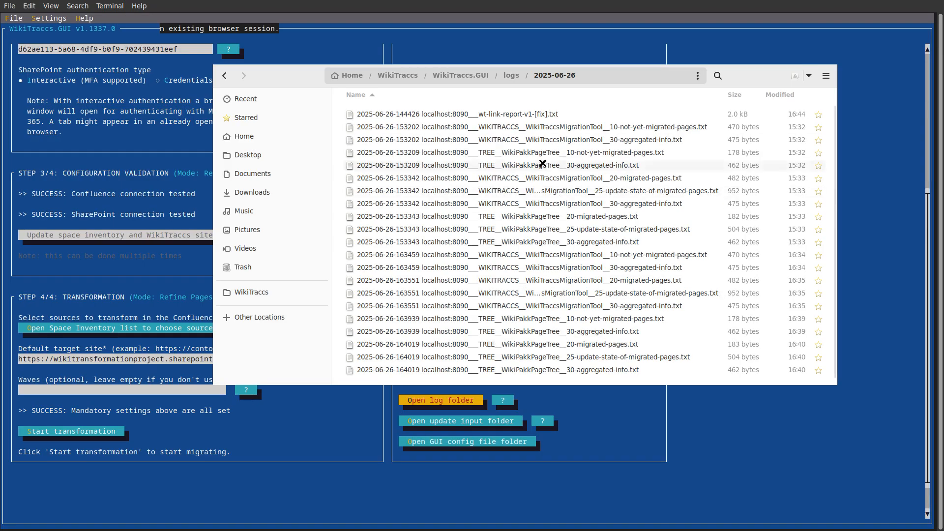
left_click(512, 115)
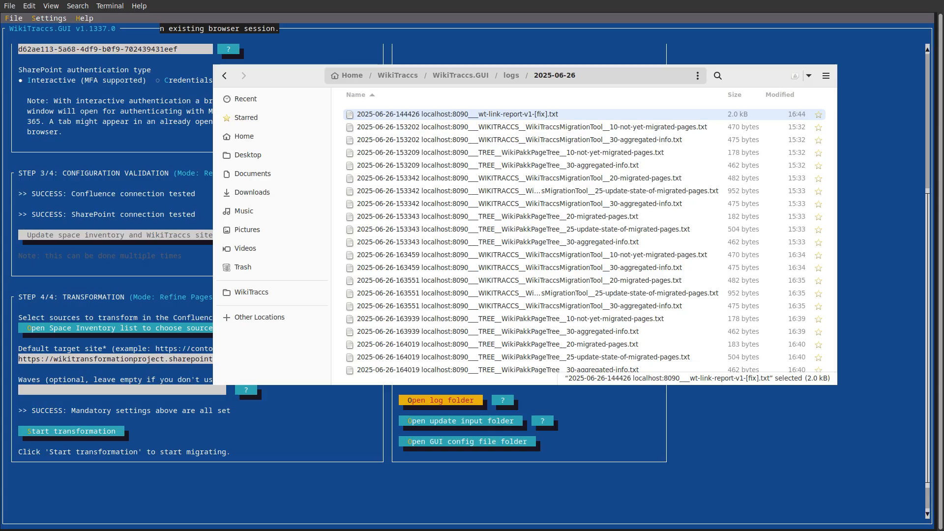
left_click_drag(0, 292, 520, 341)
left_click_drag(427, 111, 435, 11)
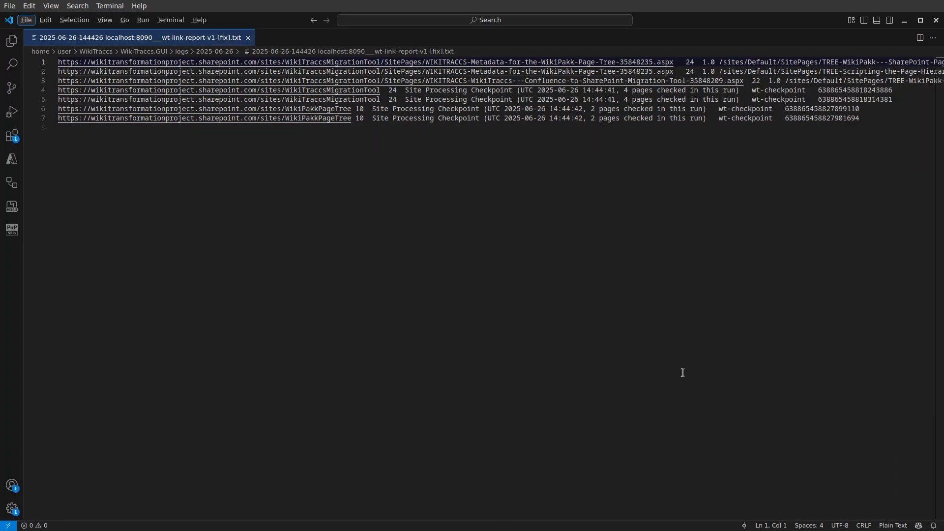
- Set the language mode of the link report to TSV
left_click(892, 525)
type("tsv")
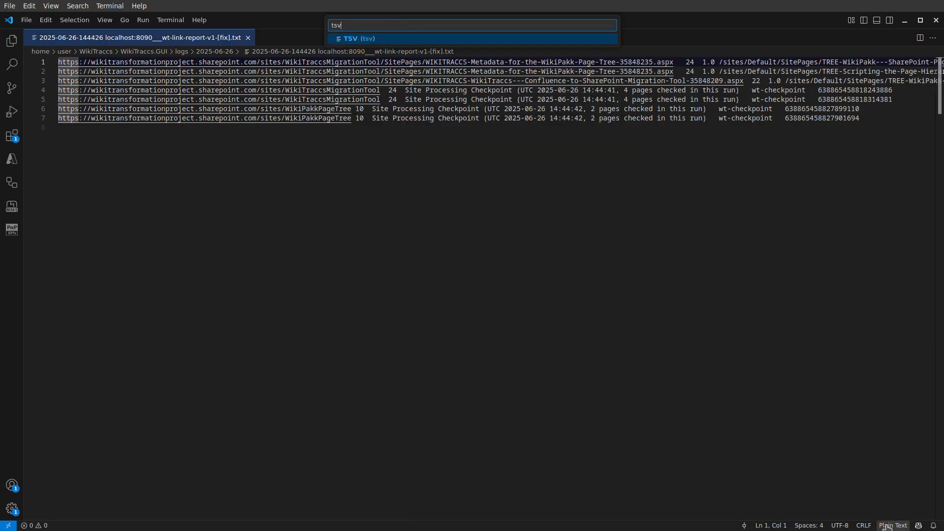
key("Return")
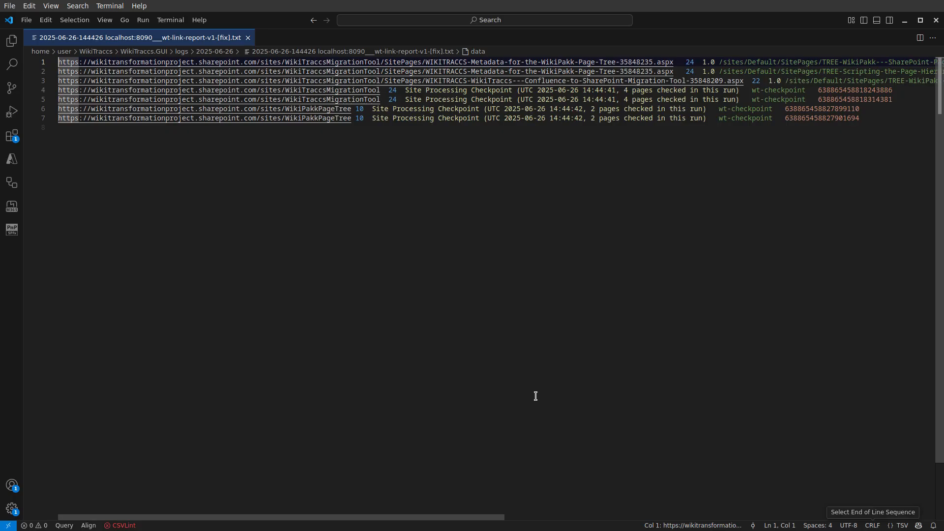
- Examine the link report's entries up to the first line and follow that line to its end, checking the original link, replacement link and result
left_click(433, 119)
key("Up")
key("Up")
key("Up")
key("Up")
key("Up")
key("Up")
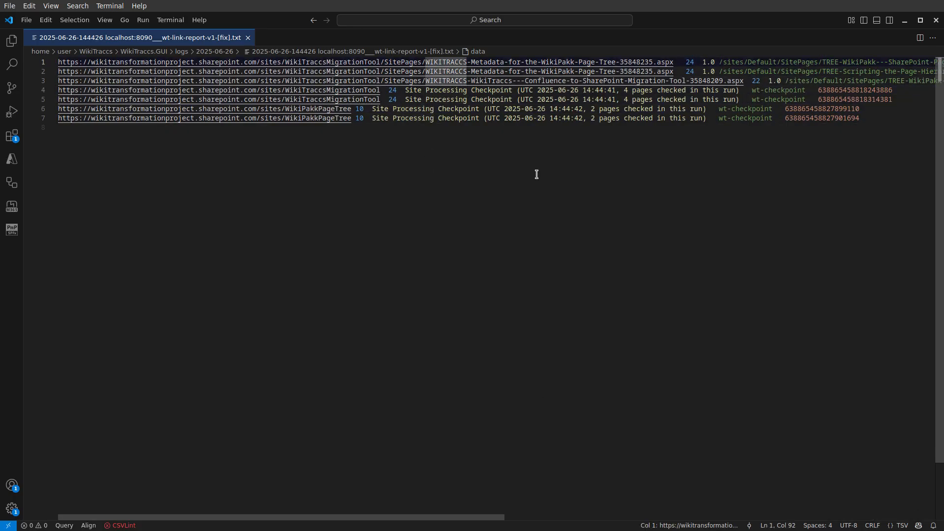
key("ctrl+Right")
key("ctrl+Right")
key("End")
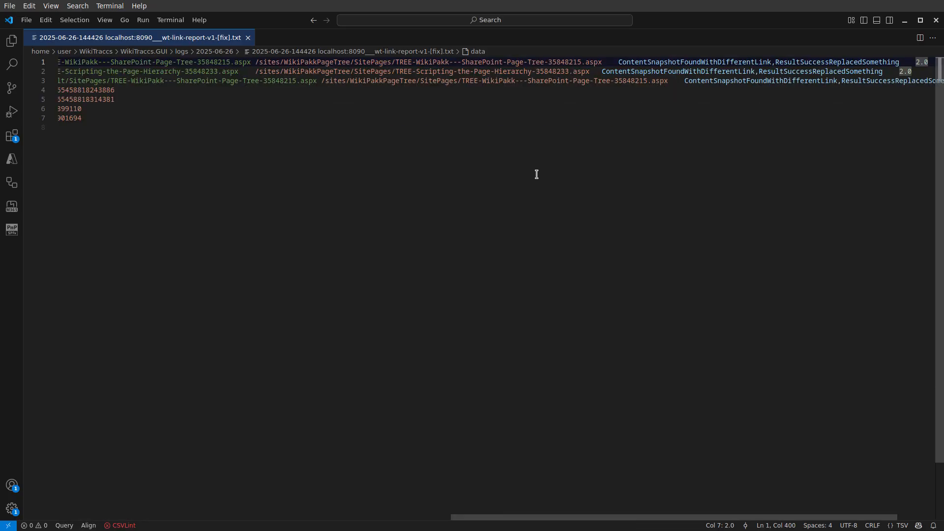
- Return to the start of the report's first line and highlight in turn its page URL, item number and the 1.0 version value
left_click_drag(611, 517, 59, 516)
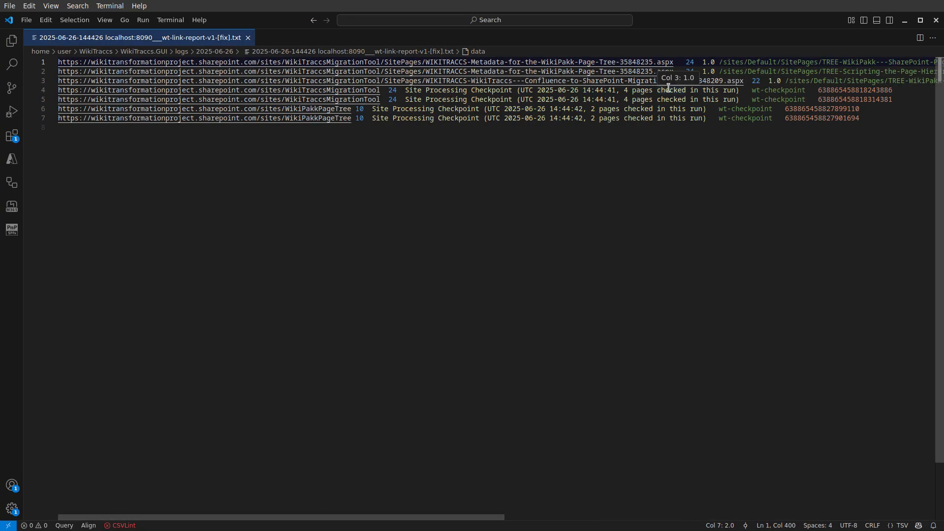
left_click(676, 62)
key("shift+Home")
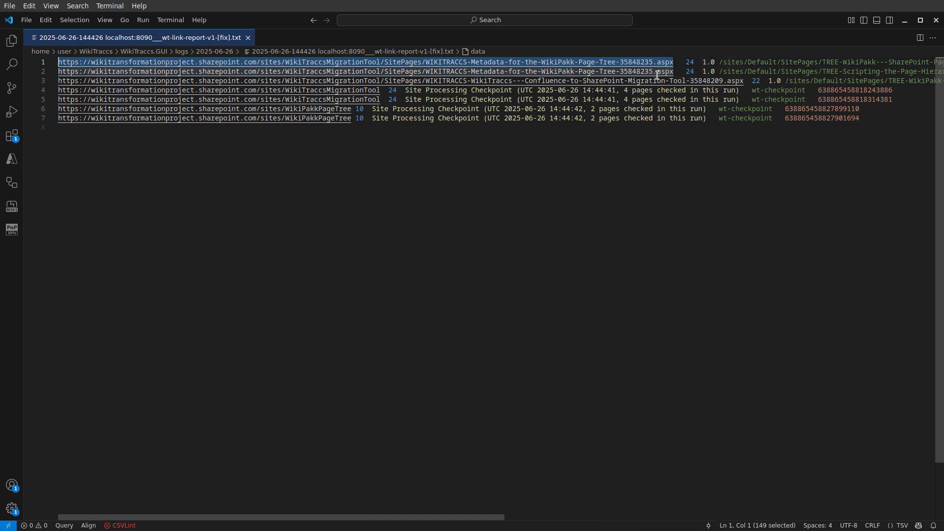
double_click(689, 62)
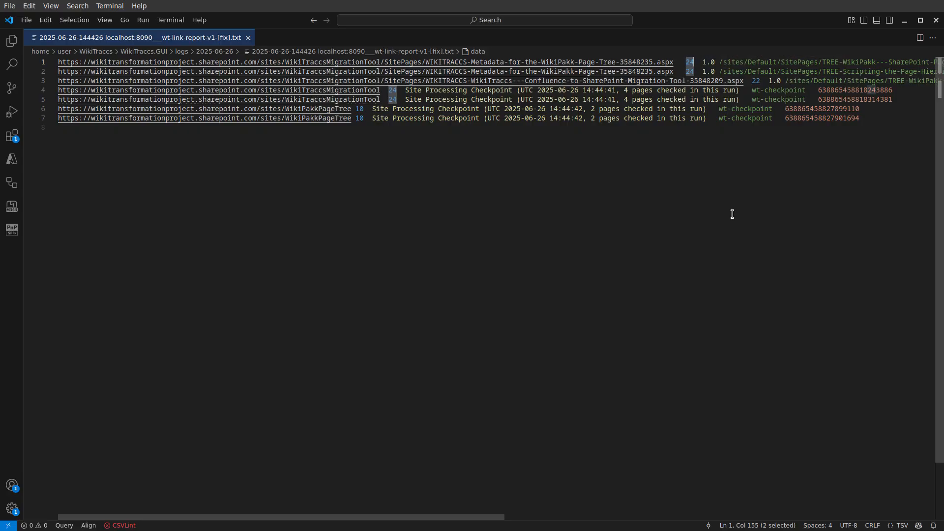
left_click(718, 62)
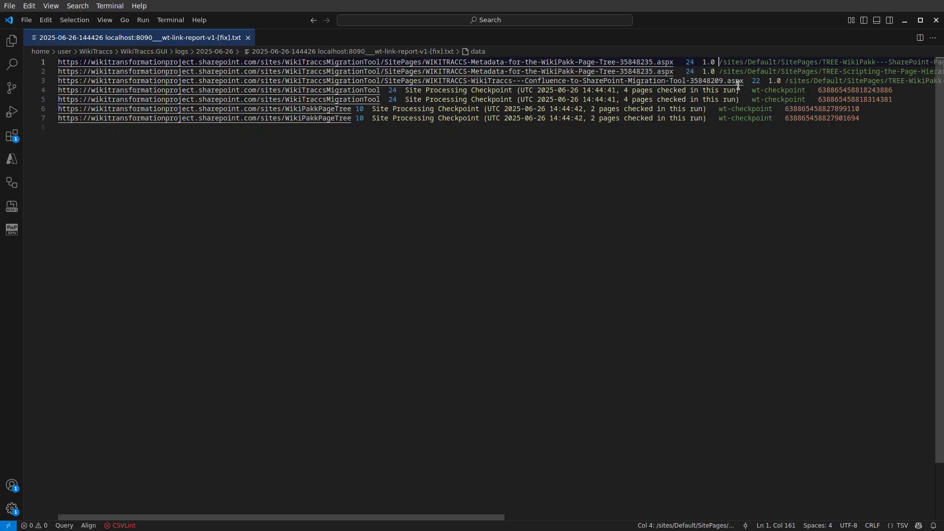
key("Left")
key("shift+Left")
key("shift+Left")
key("shift+Left")
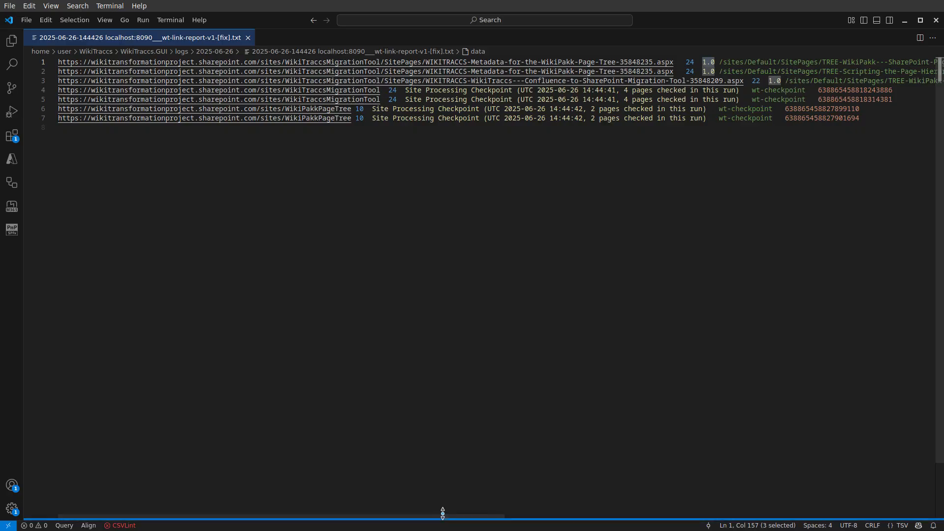
- Highlight the original link in the report's first line, from /sites/Default/ through .aspx, and single out its /sites/Default/ part
left_click_drag(443, 520, 444, 519)
left_click_drag(494, 518, 705, 517)
left_click(224, 61)
left_click(535, 62, "shift")
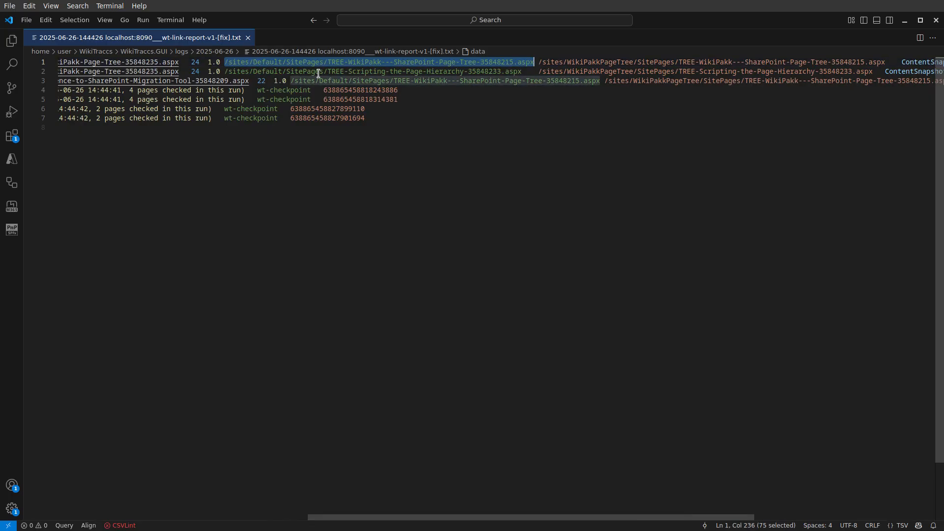
left_click(241, 61)
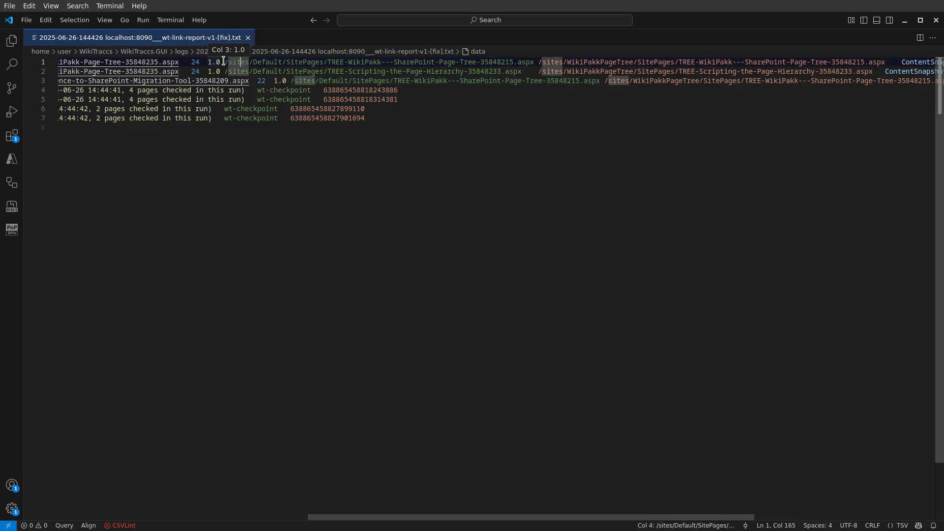
left_click(224, 62)
left_click(284, 63, "shift")
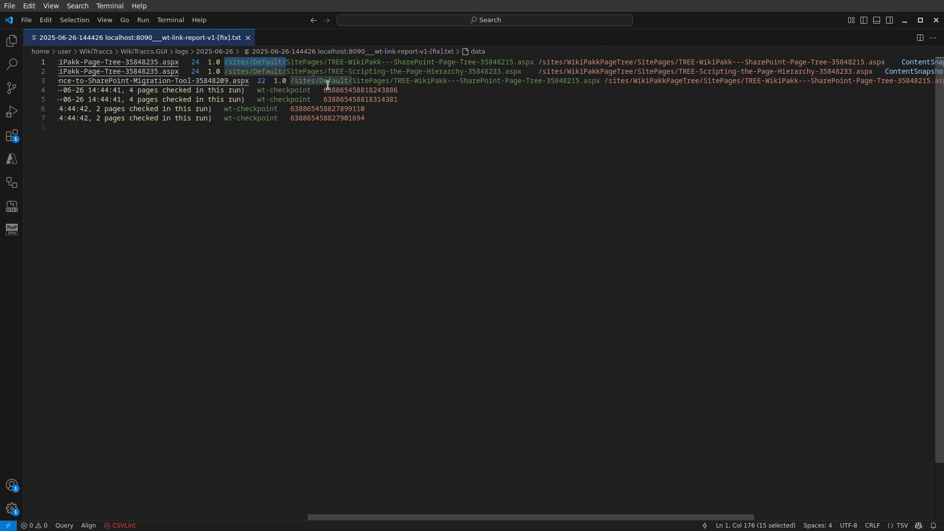
- Highlight the original link's page file name in the first line, followed by the /sites/WikiPakkPageTree part of its replacement link
scroll(382, 519, "right", 5)
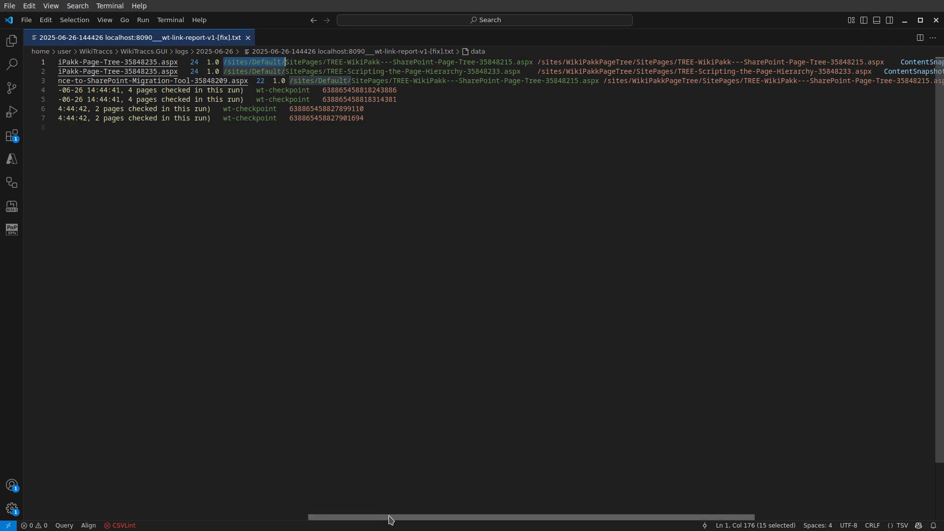
left_click(317, 61)
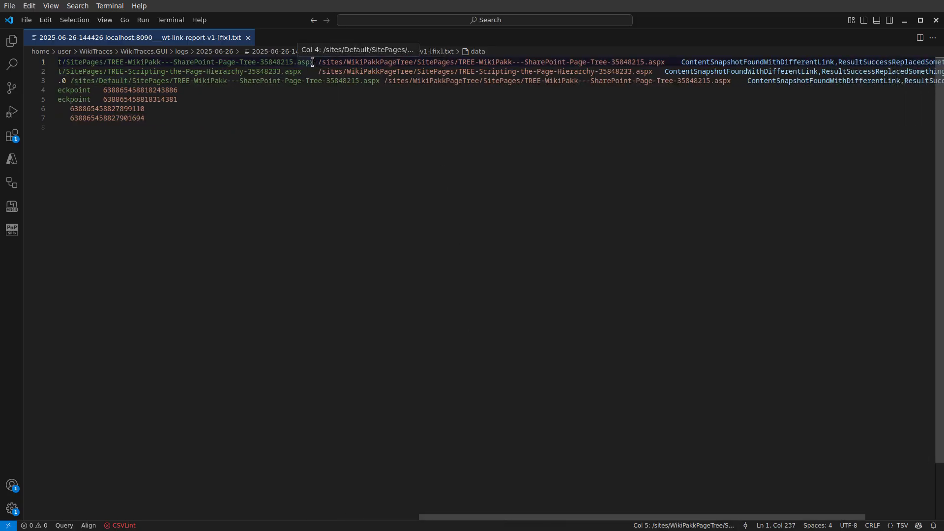
left_click_drag(107, 62, 316, 66)
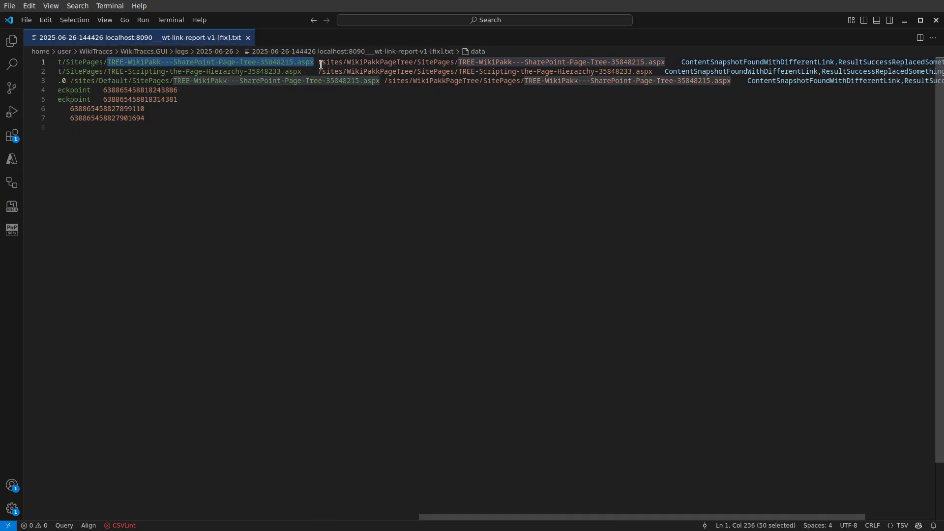
left_click(317, 63)
left_click(414, 62, "shift")
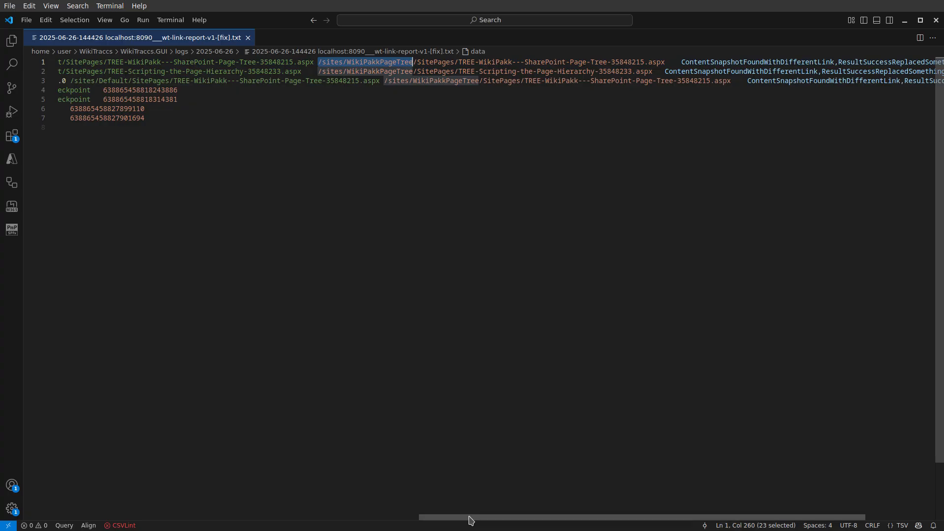
- Highlight the first line's ContentSnapshotFoundWithDifferentLink and ResultSuccessReplacedSomething codes, plus the 2.0 version at its end
left_click_drag(536, 517, 604, 517)
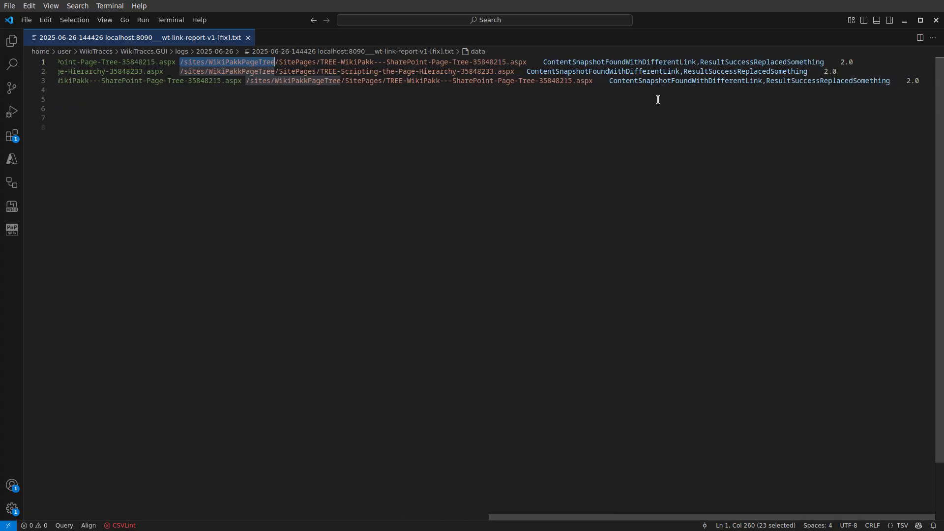
double_click(597, 61)
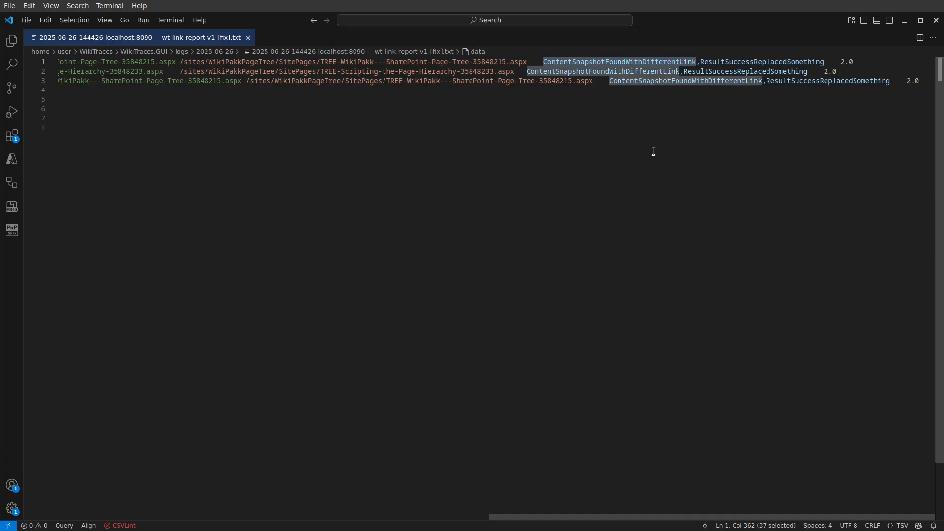
double_click(730, 62)
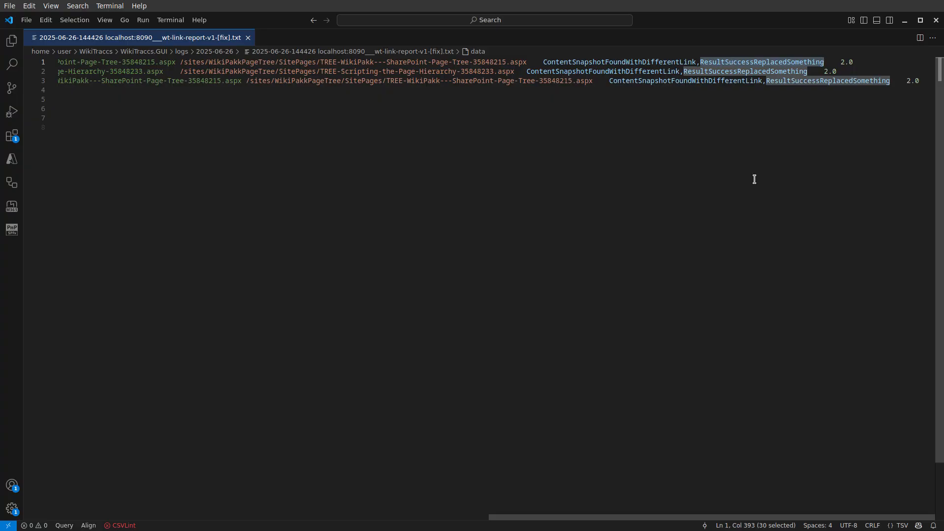
left_click_drag(854, 62, 839, 62)
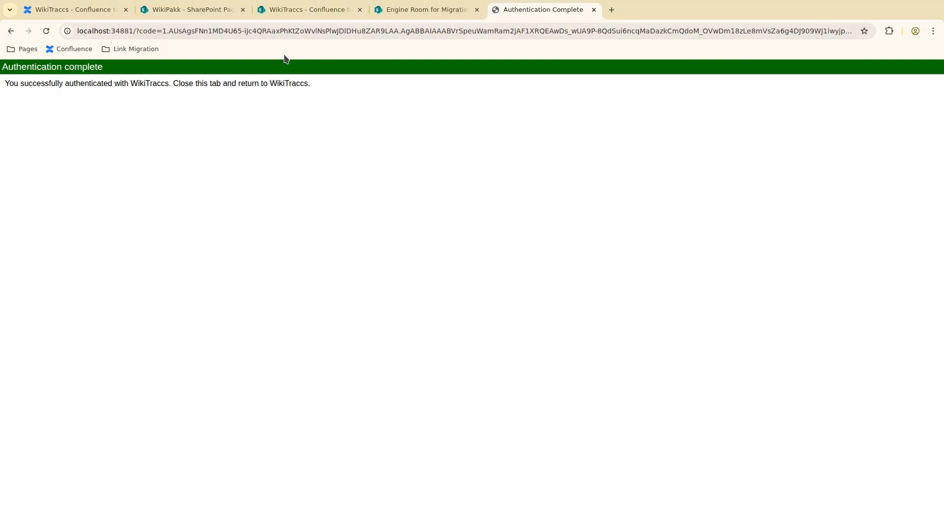
- In the browser, reload the WikiTraccs - Confluence to SharePoint Migration Tool page and follow its WikiPakk - SharePoint Page Tree link
left_click(237, 10)
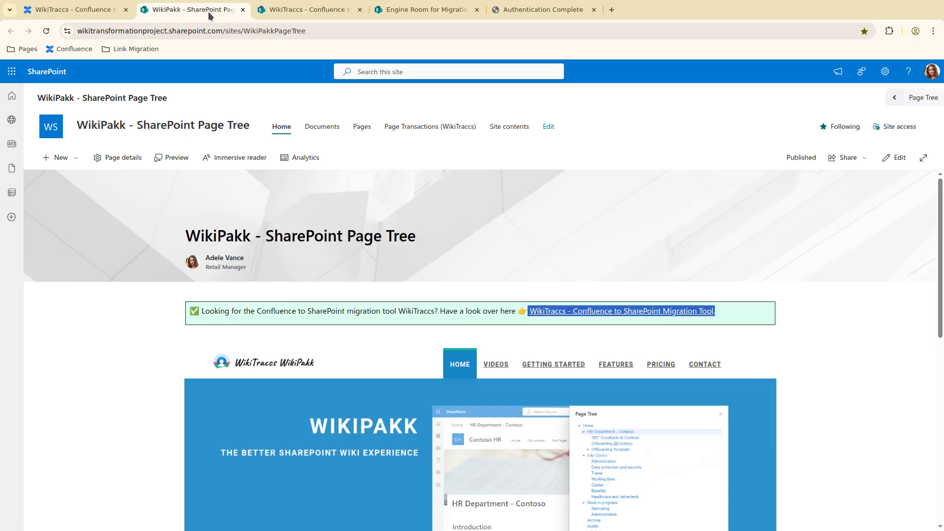
left_click(299, 10)
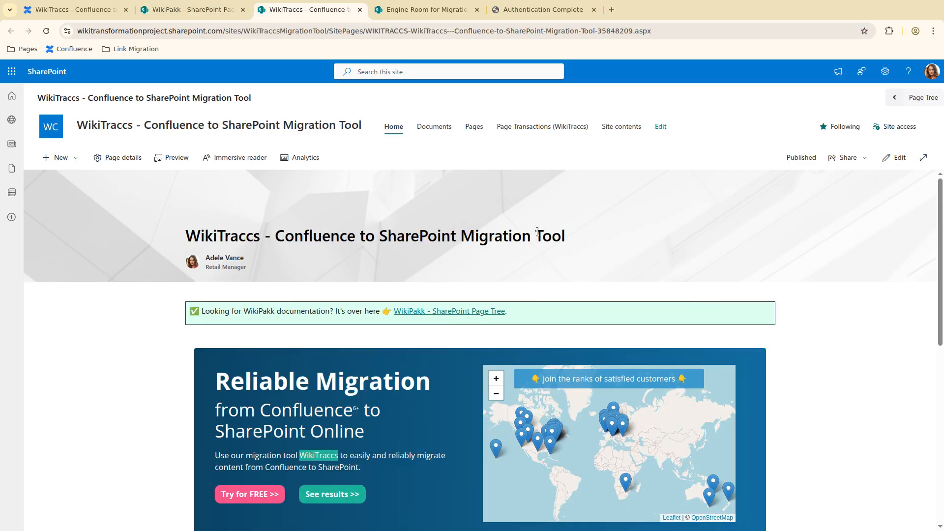
left_click(45, 32)
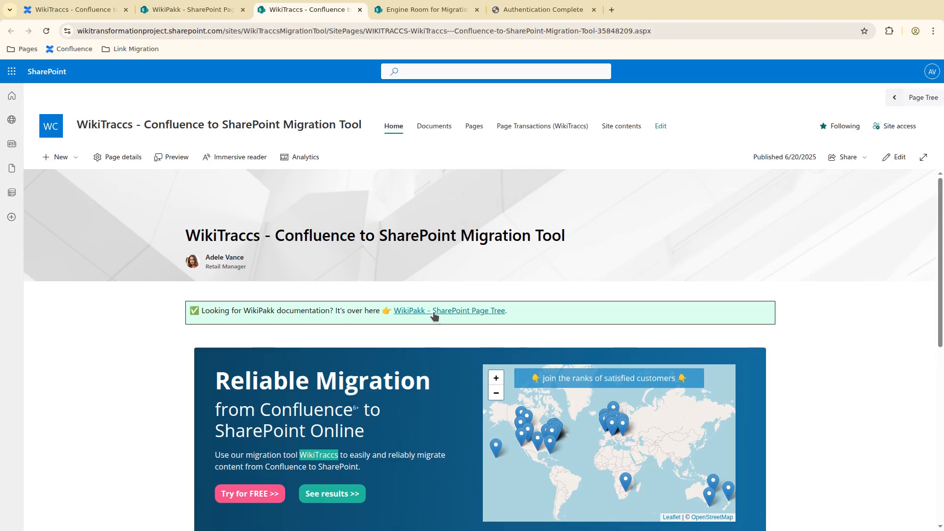
left_click(434, 315)
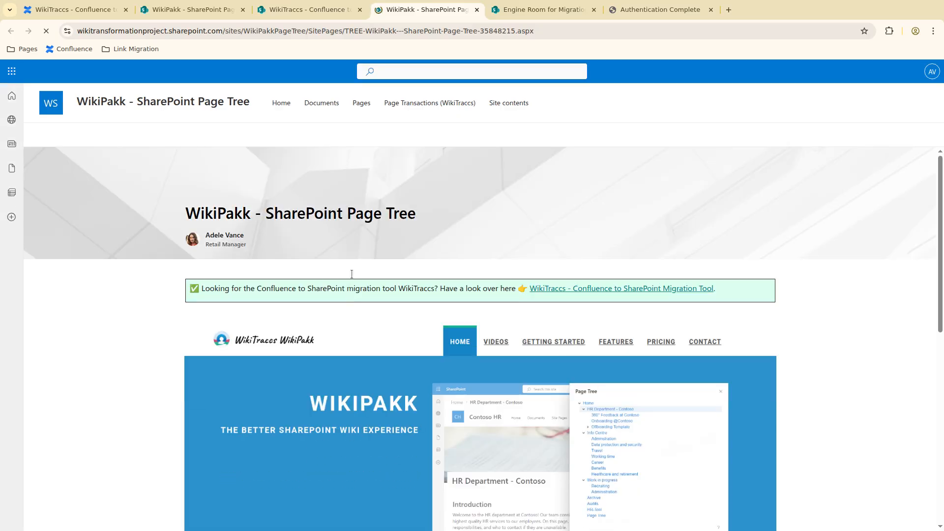
- Check the opened page's address by highlighting the site part up to /sites/WikiPakkPageTree
left_click(305, 31)
left_click(332, 31)
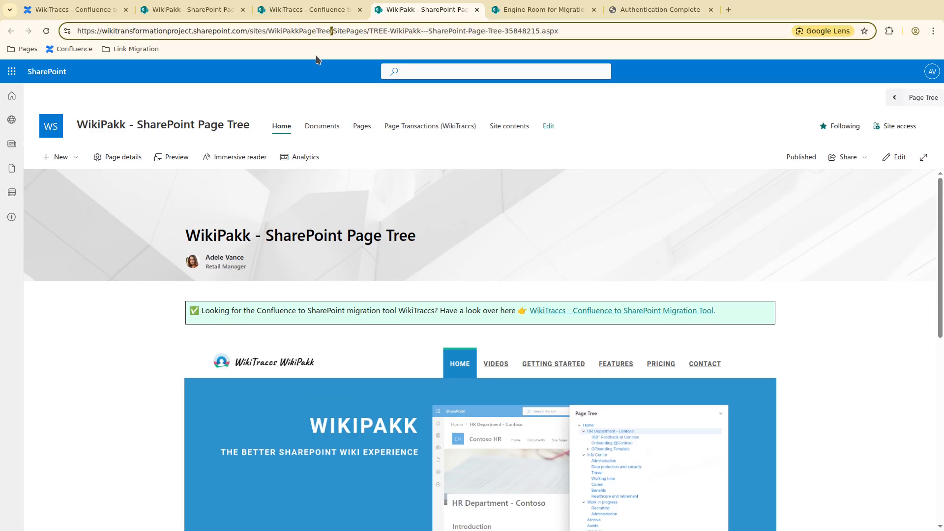
key("shift+Home")
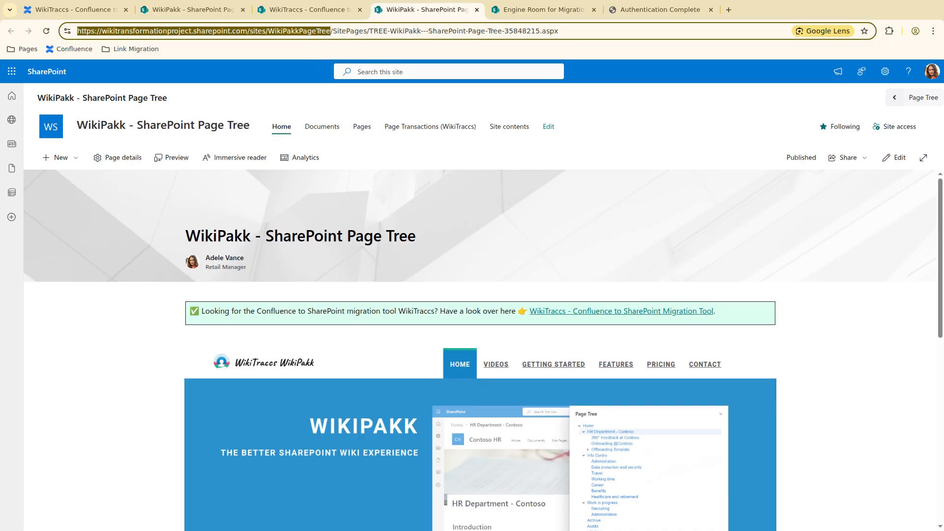
- Switch back to WikiTraccs.GUI and, in the transformation settings, turn off Fix Broken Links, keeping Log Broken Links on
key("alt+Tab")
scroll(765, 268, "up", 7)
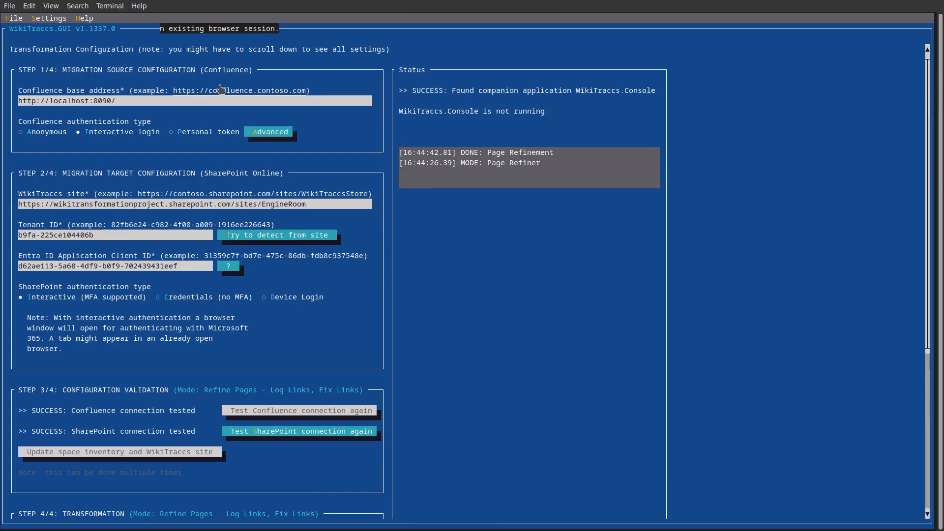
left_click(42, 20)
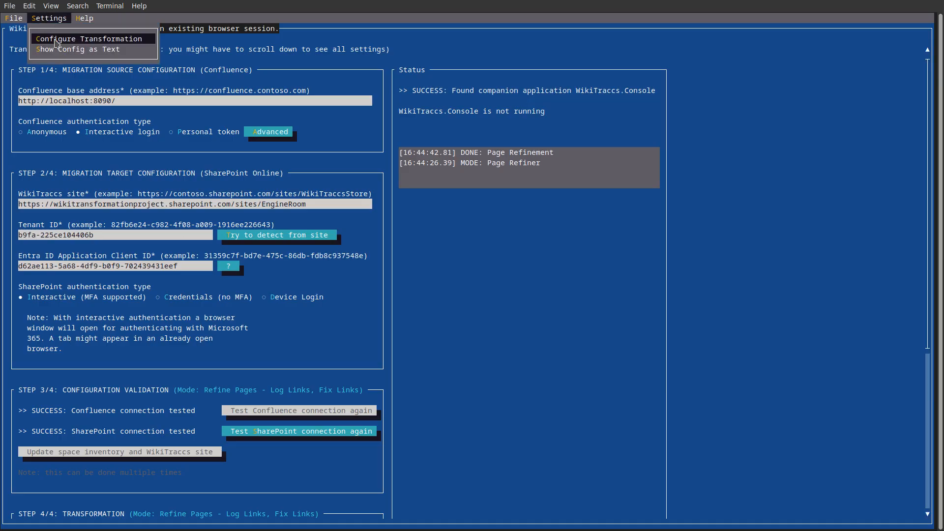
left_click(56, 42)
left_click(240, 235)
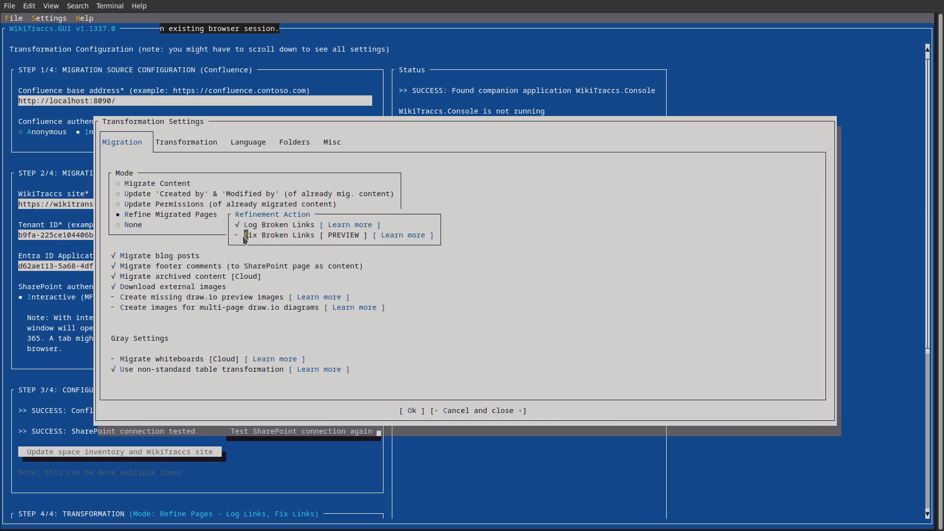